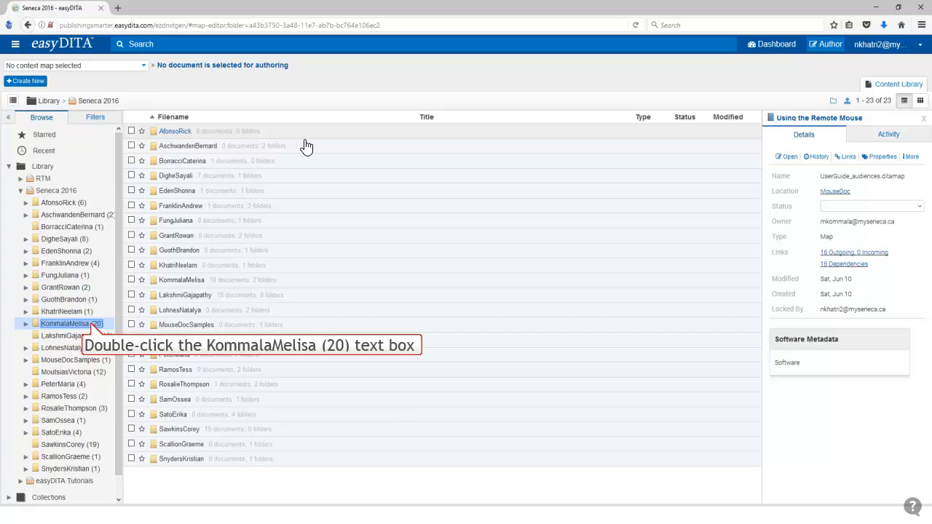
Open UserGuide_audiences.ditamap from PresentationFiles > MouseDoc within the map owner's Seneca 2016 library folder
double_click(89, 328)
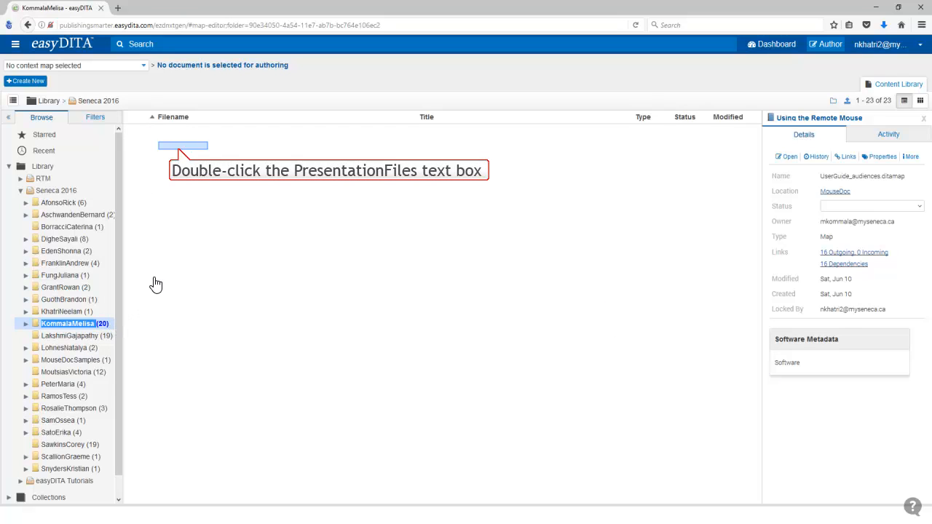
double_click(172, 148)
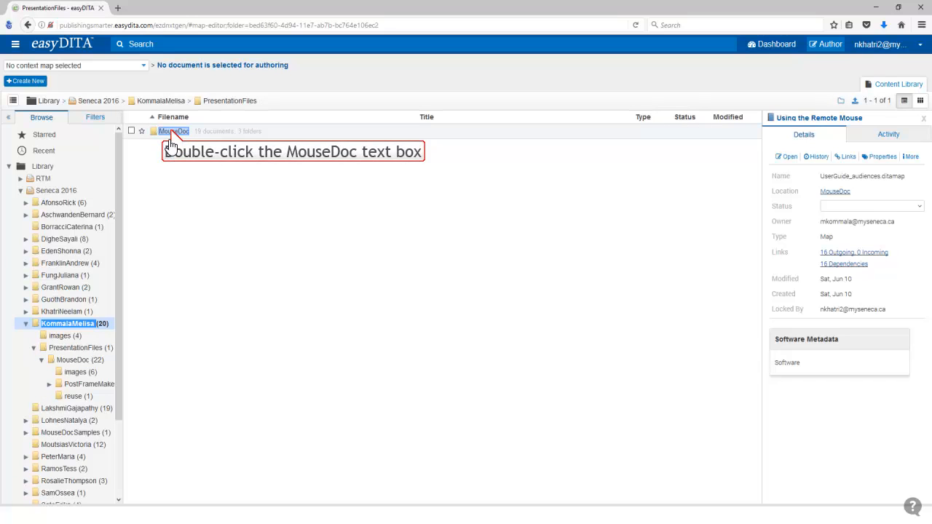
double_click(173, 132)
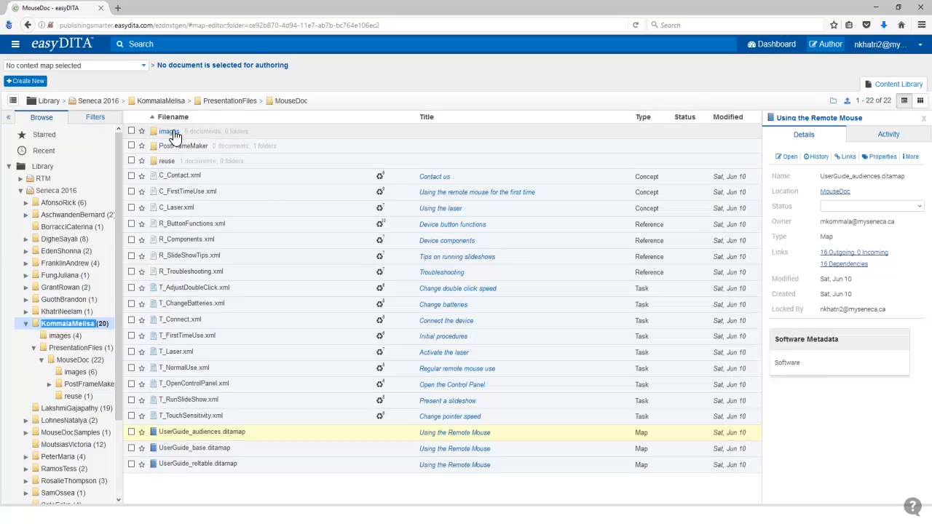
double_click(223, 435)
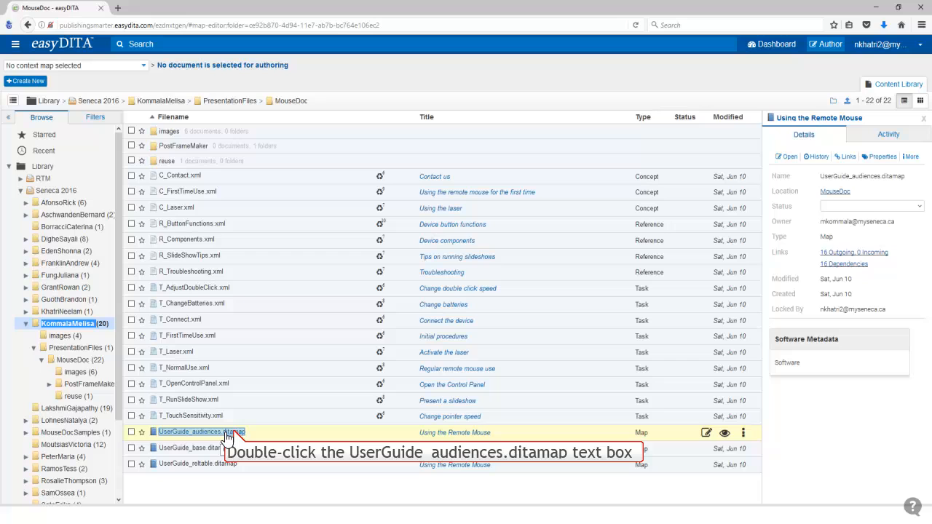
double_click(232, 436)
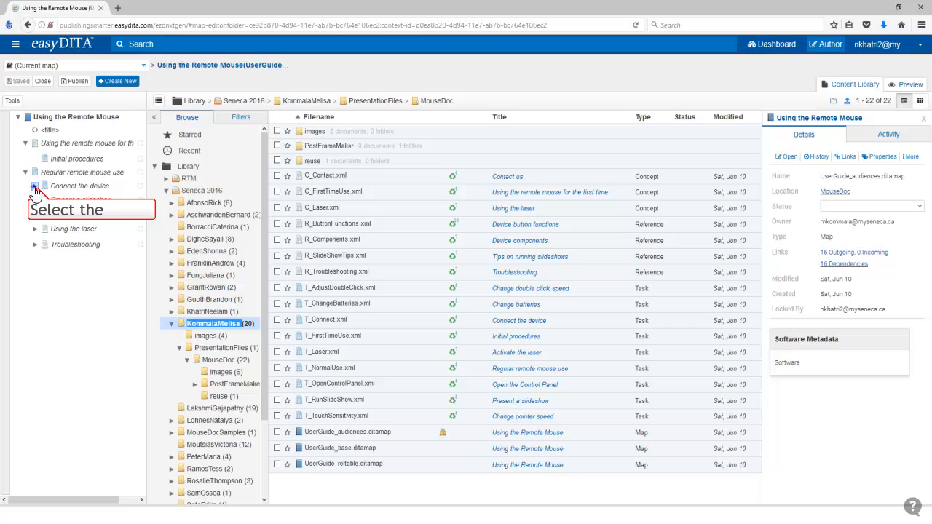
Expand the Connect the device, Present a slideshow, Using the laser and Troubleshooting branches of the open map
click(34, 185)
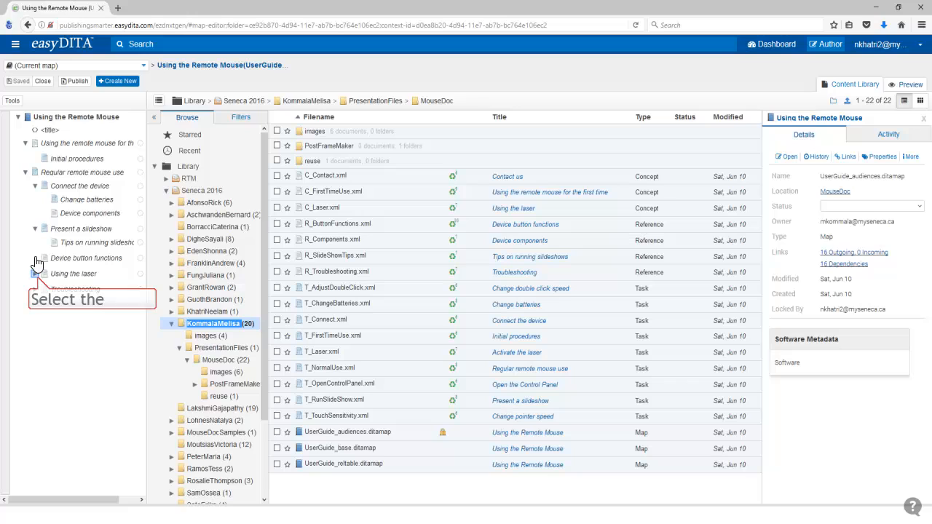
click(35, 273)
click(35, 303)
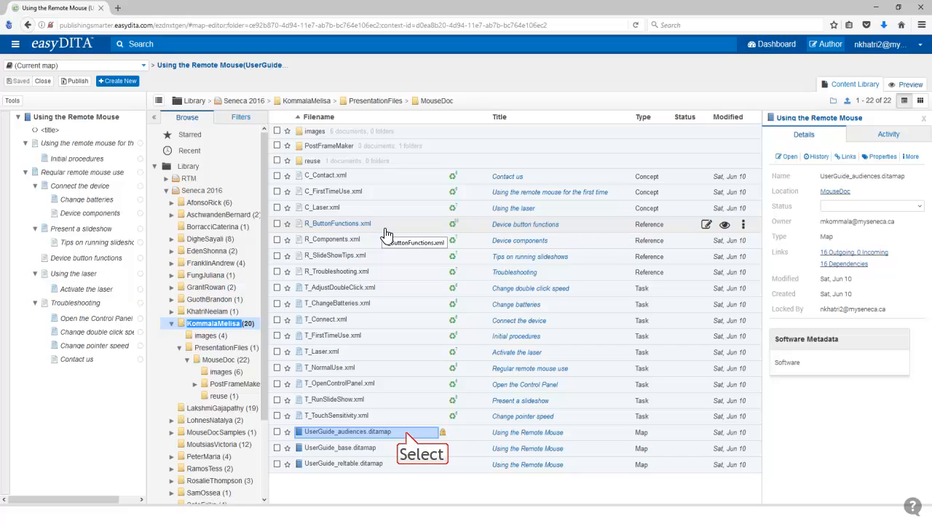
Download UserGuide_audiences.ditamap without its dependencies and save it in the EasyDita tutorial folder as UserGuide_audiences_nodepend
click(403, 436)
right_click(405, 437)
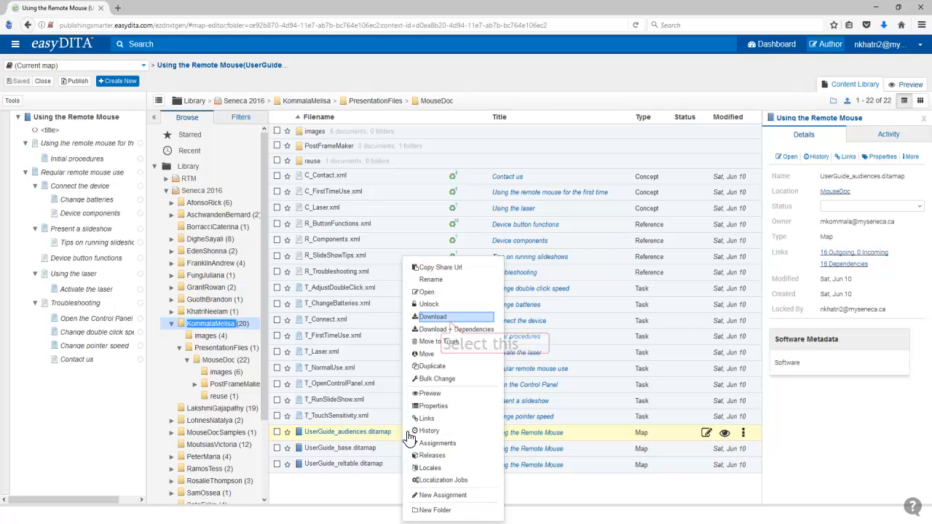
click(446, 319)
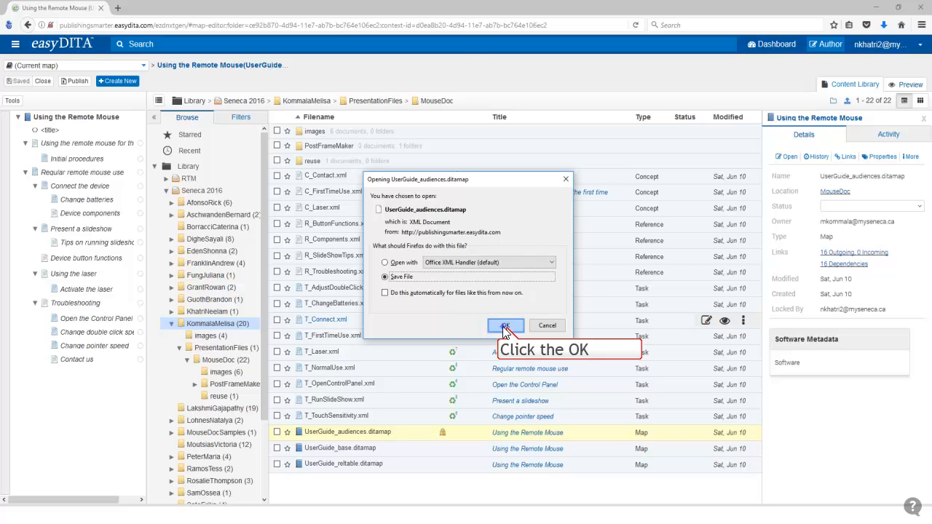
click(506, 327)
click(134, 222)
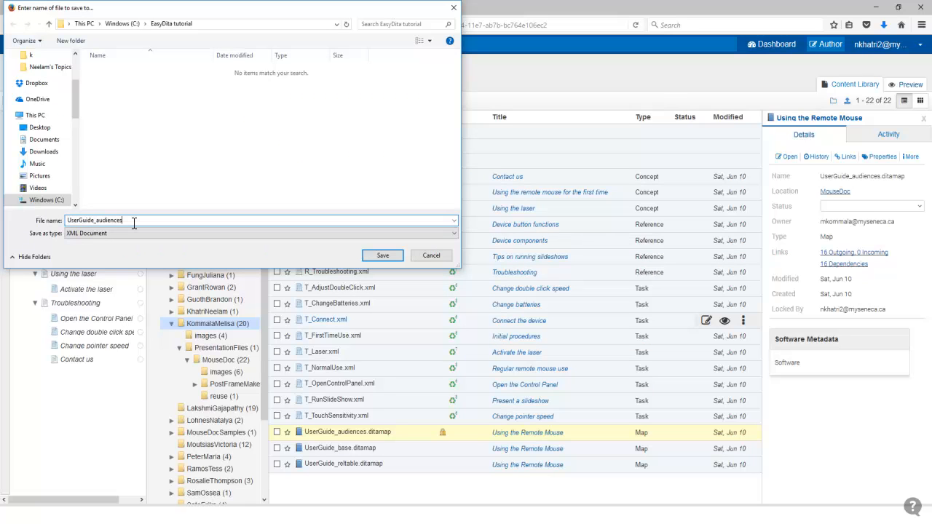
text(_nodepend)
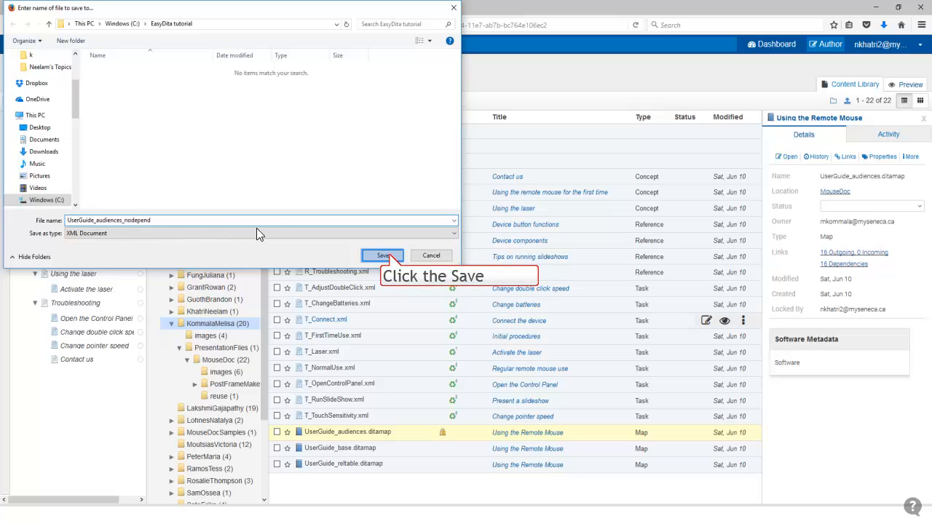
click(384, 255)
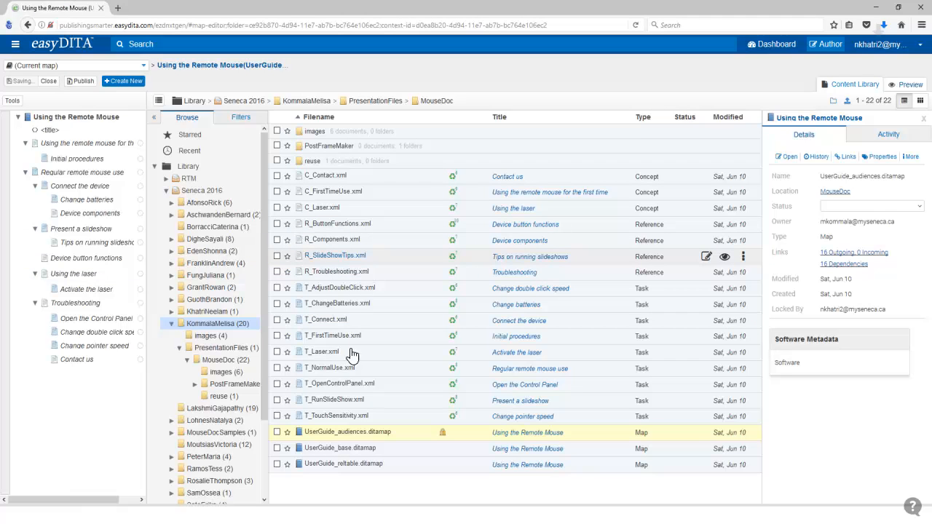
Download UserGuide_audiences.ditamap with its dependencies and save the zip in the EasyDita tutorial folder as UserGuide_audiences_depend
double_click(348, 436)
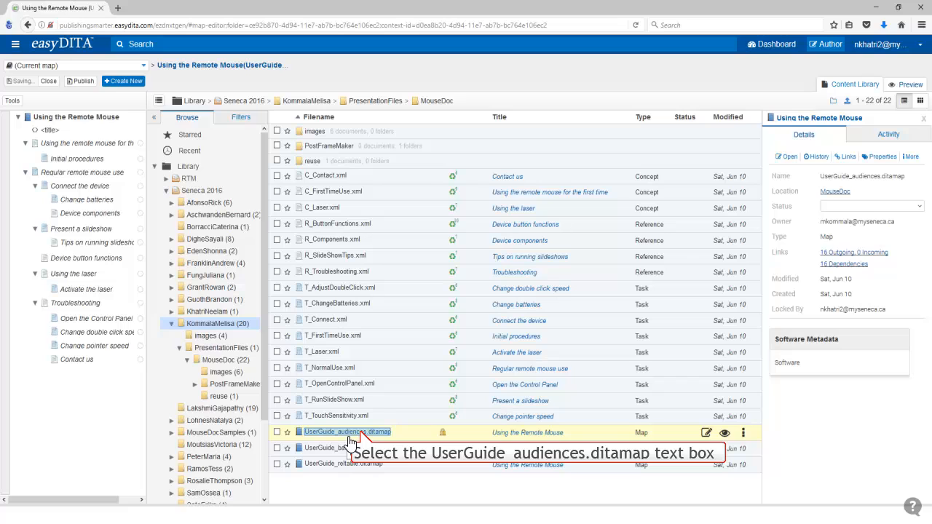
click(352, 439)
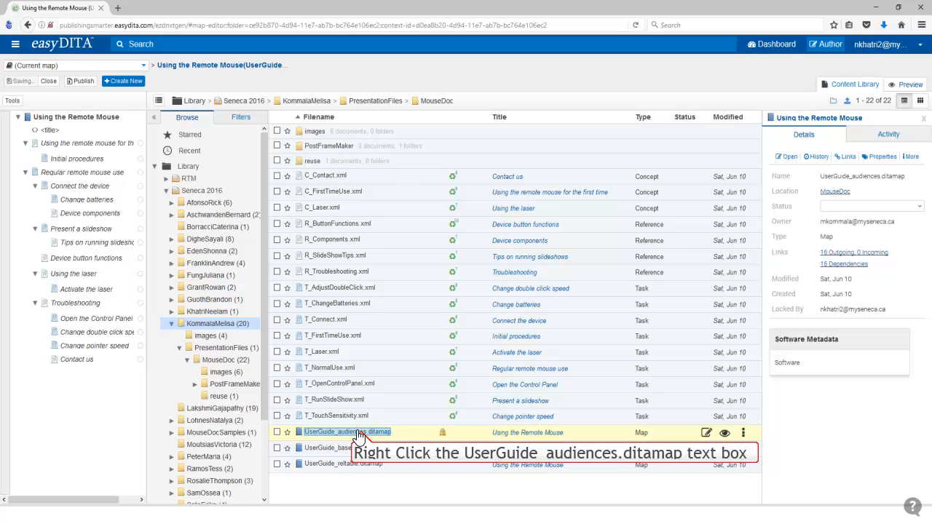
right_click(357, 436)
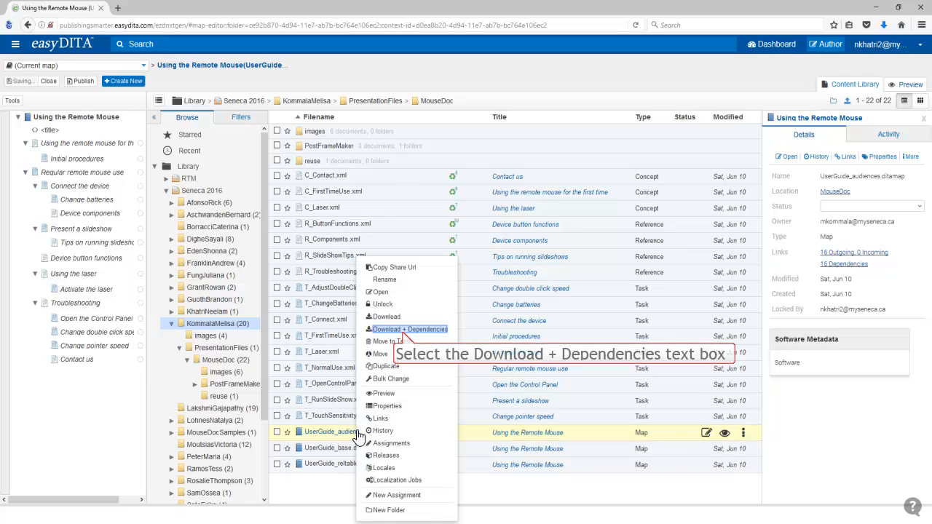
click(402, 331)
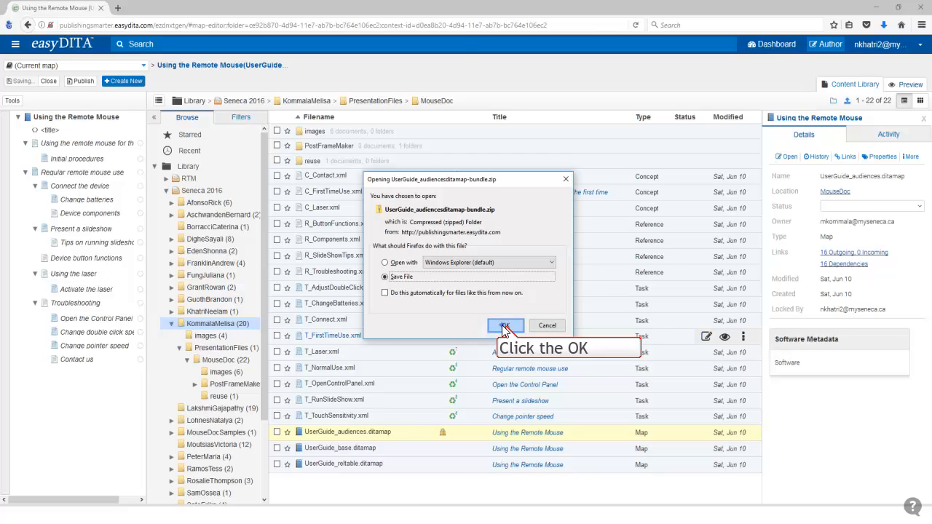
click(504, 327)
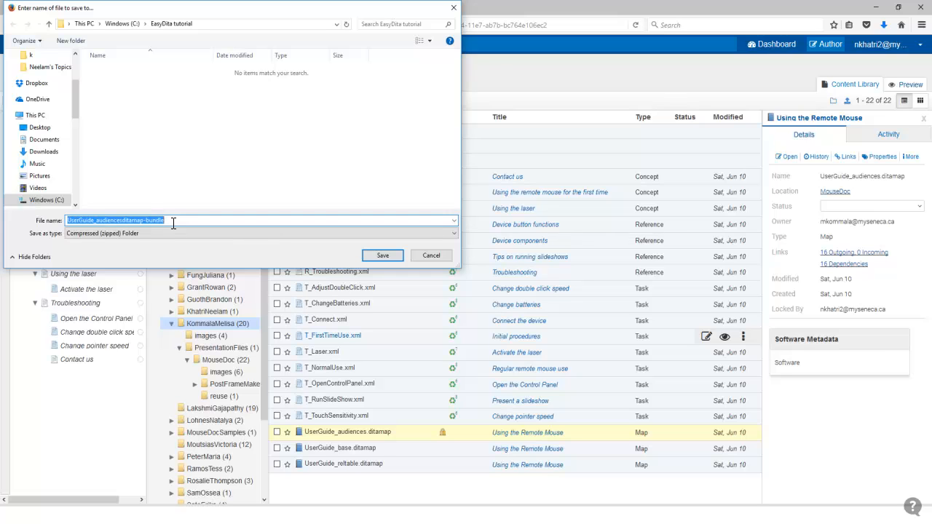
drag(173, 222, 124, 221)
text(_depend)
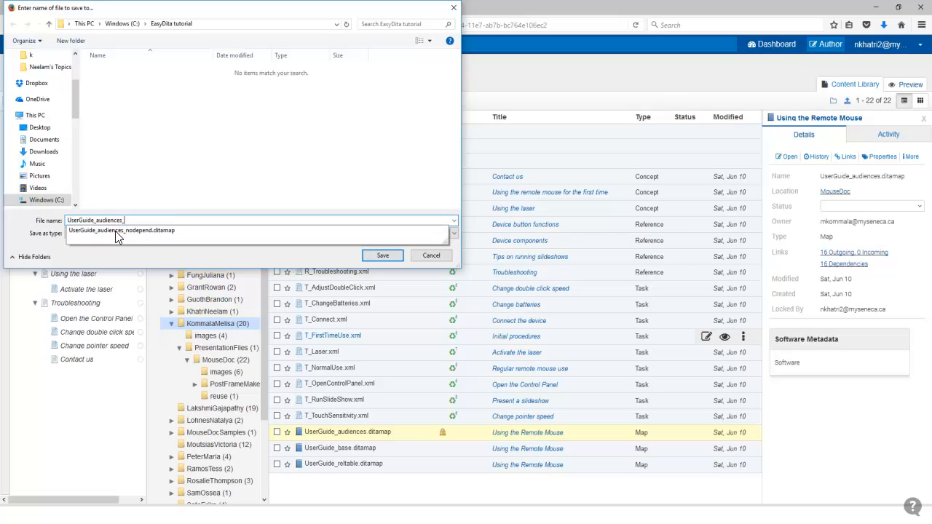
click(380, 256)
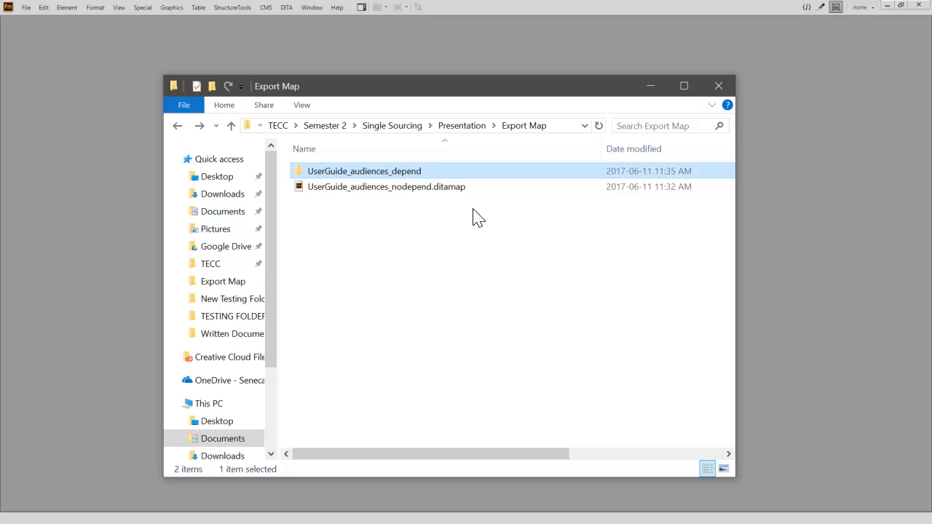
Examine the files in the extracted UserGuide_audiences_depend folder in File Explorer, and minimize the window
double_click(481, 170)
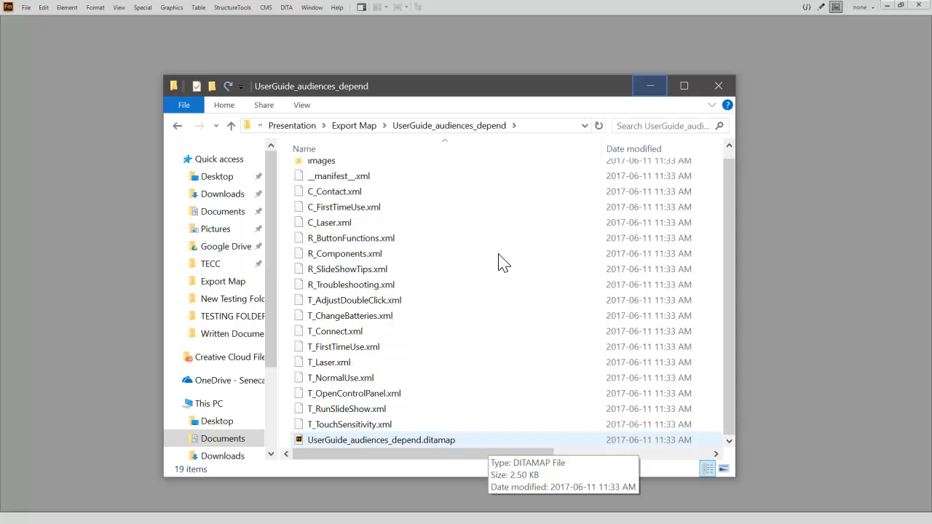
click(650, 88)
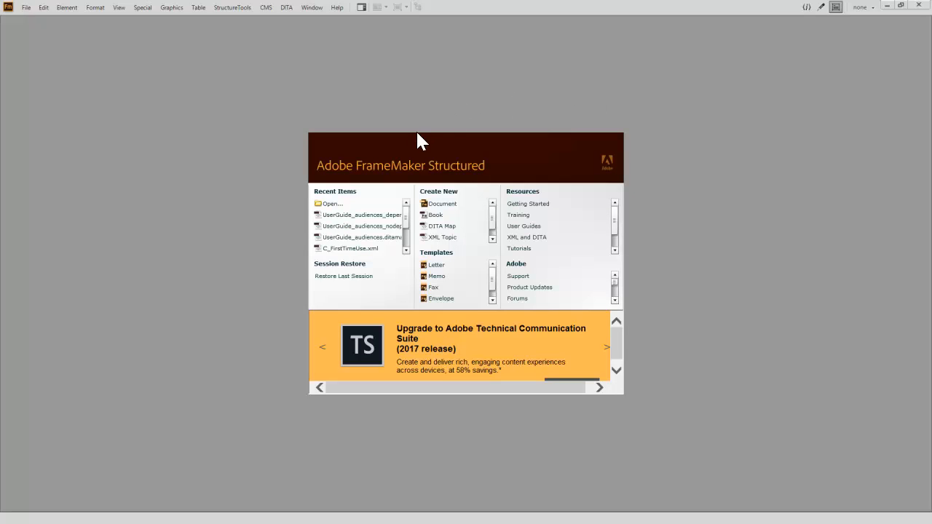
Open UserGuide_audiences_nodepend.ditamap from the Export Map folder in FrameMaker and display it as XML code
click(379, 204)
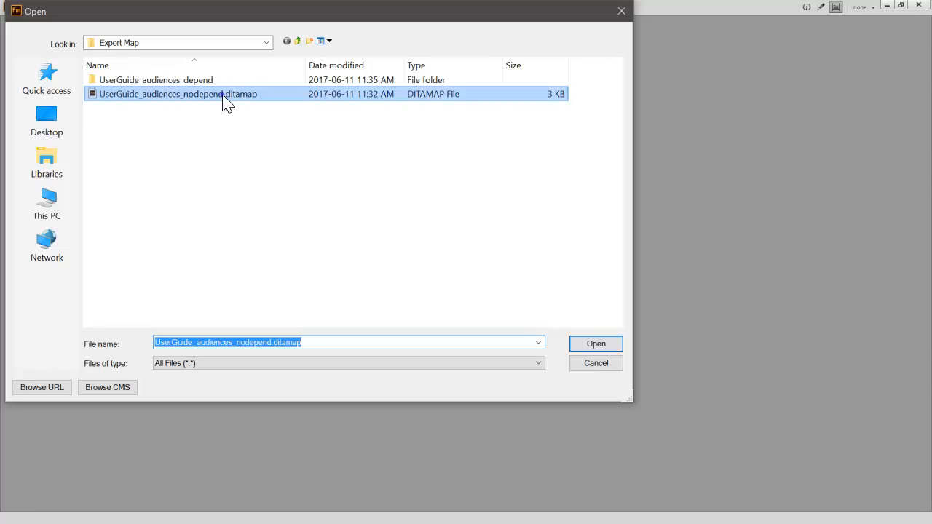
click(604, 348)
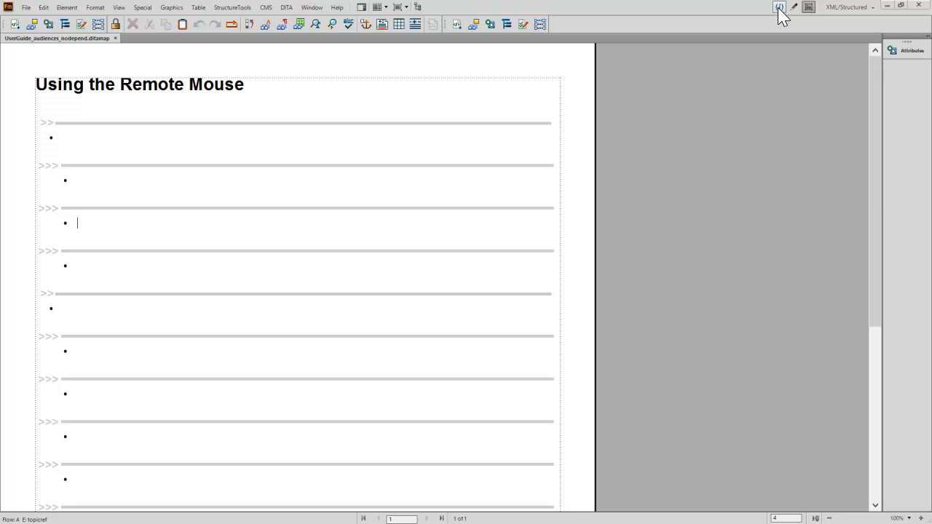
click(779, 7)
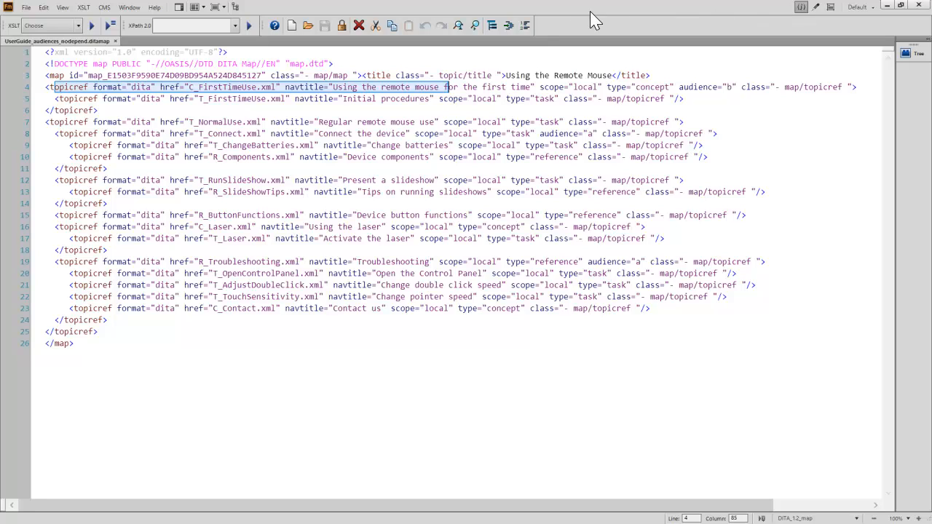
Examine the map's topicref entries in the XML code and its topic hierarchy in the tree view, returning to the code
click(304, 87)
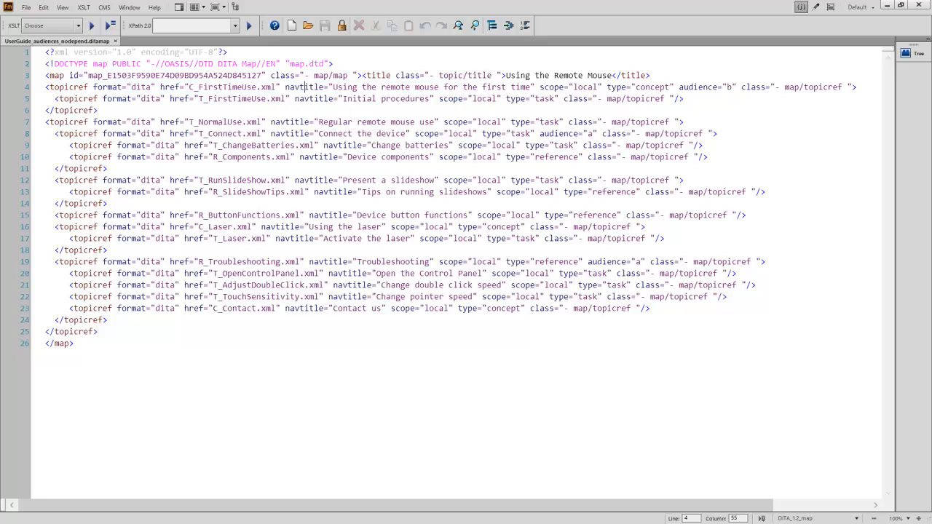
click(187, 110)
click(234, 8)
click(115, 58)
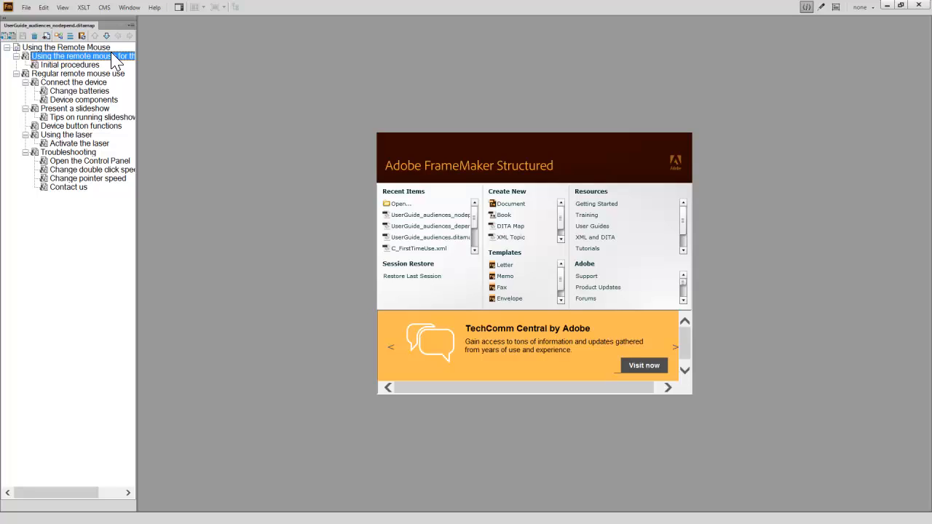
click(45, 36)
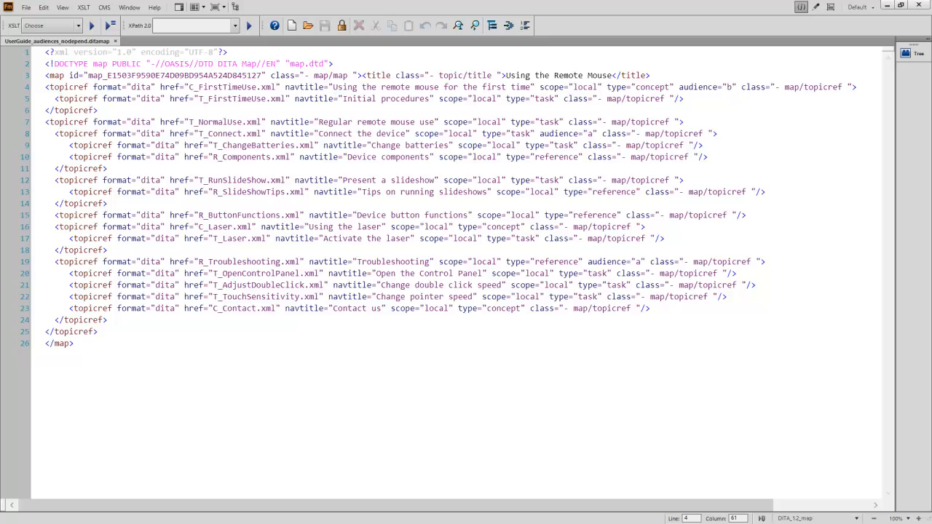
Change the navtitle of the C_FirstTimeUse.xml topicref to "Whee! Using the remote mouse for the first time!" and save the map
click(335, 86)
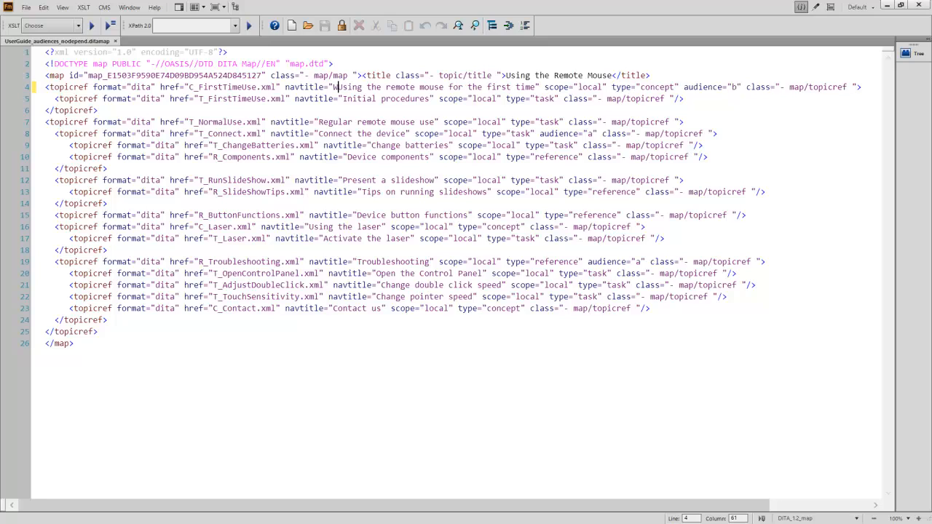
text(Wheel)
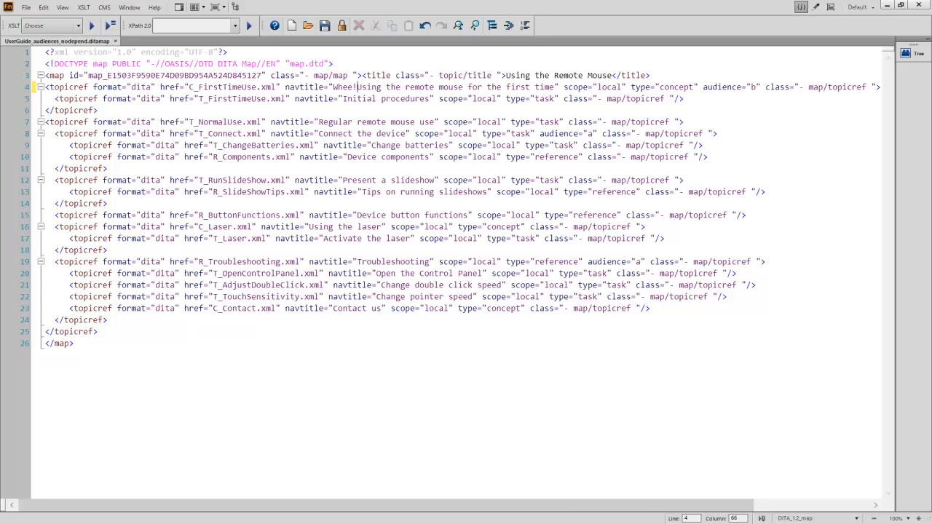
click(560, 88)
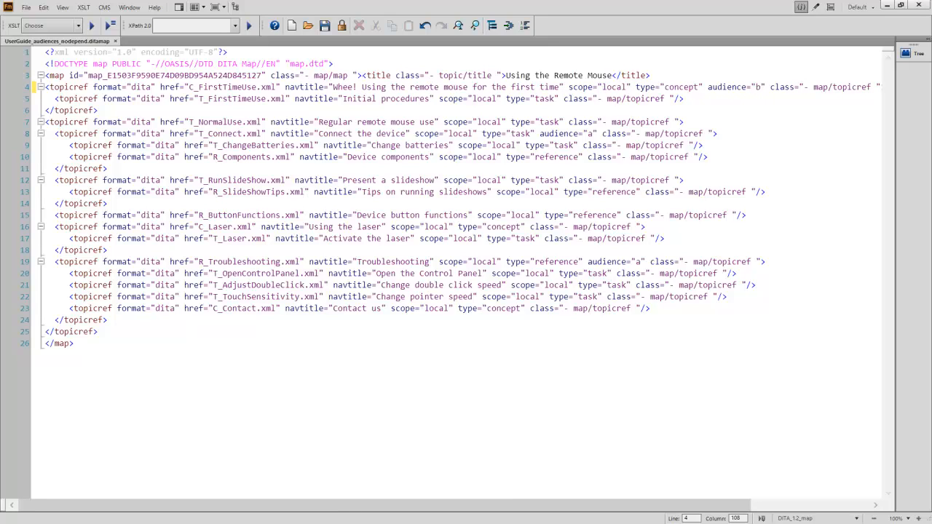
text(!)
click(326, 27)
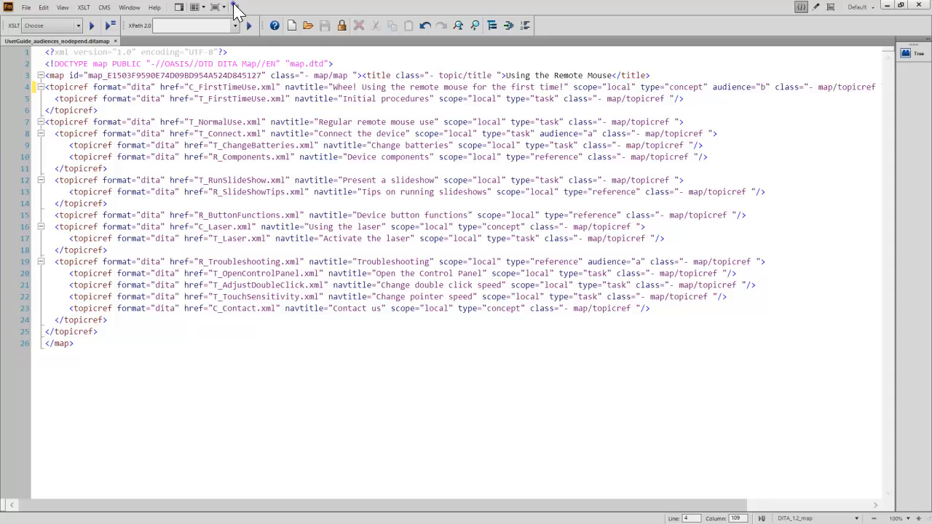
In the map's tree view, promote Contact us to the top level and move Open the Control Panel below Change pointer speed
click(234, 6)
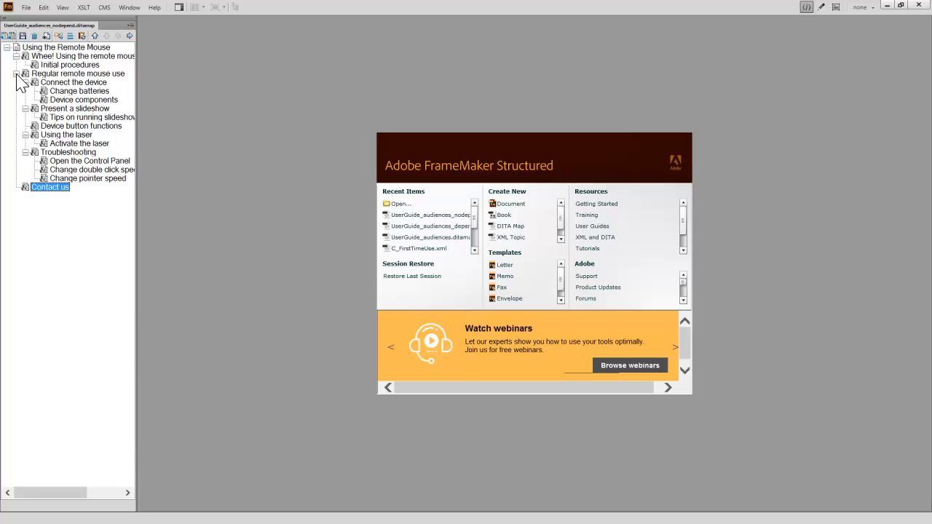
click(95, 162)
drag(95, 162, 98, 177)
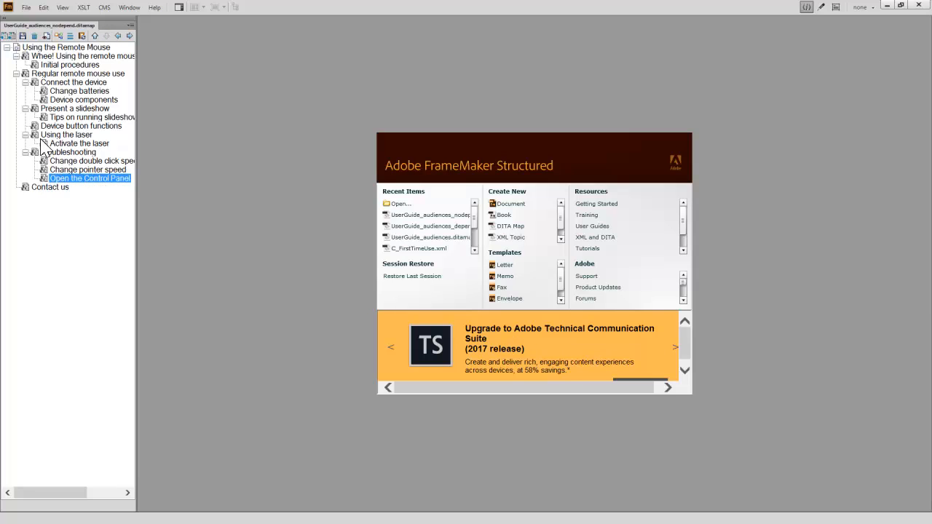
Close the UserGuide_audiences_nodepend.ditamap map
click(130, 24)
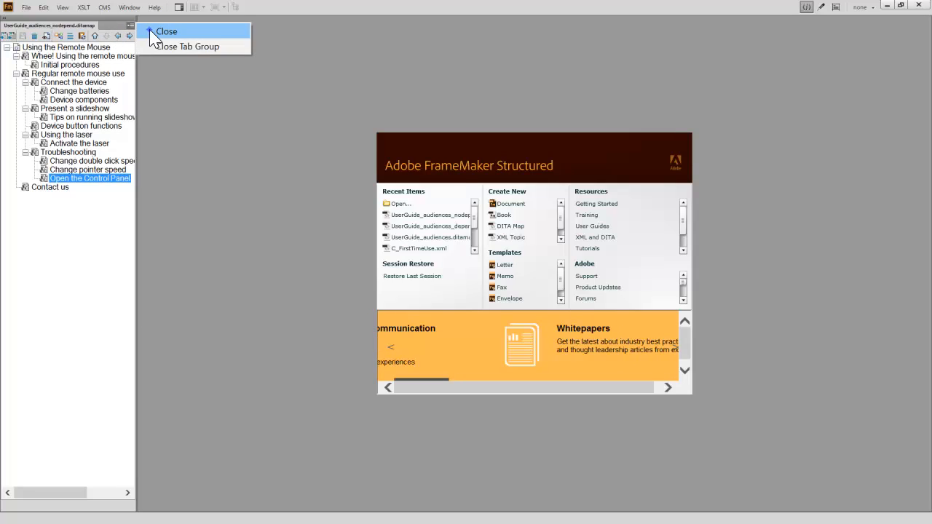
click(157, 30)
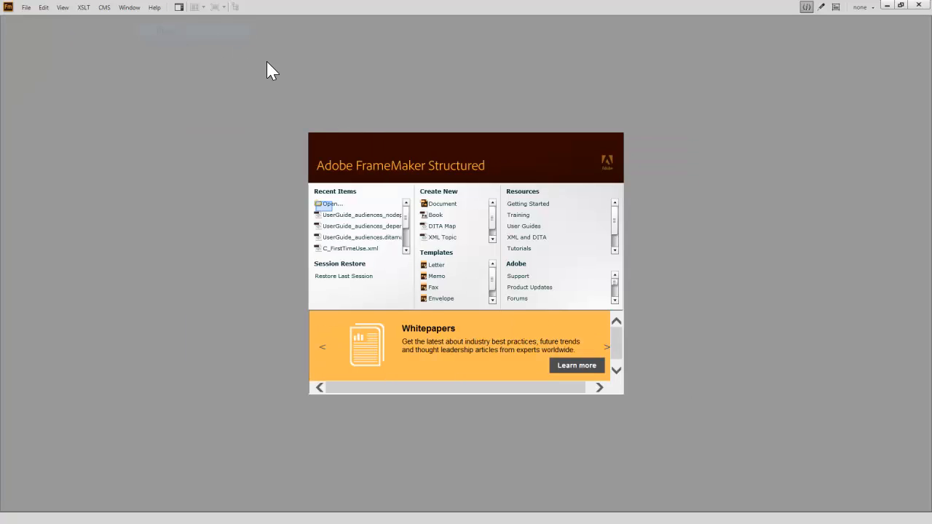
Open UserGuide_audiences_depend.ditamap from the UserGuide_audiences_depend folder
click(327, 204)
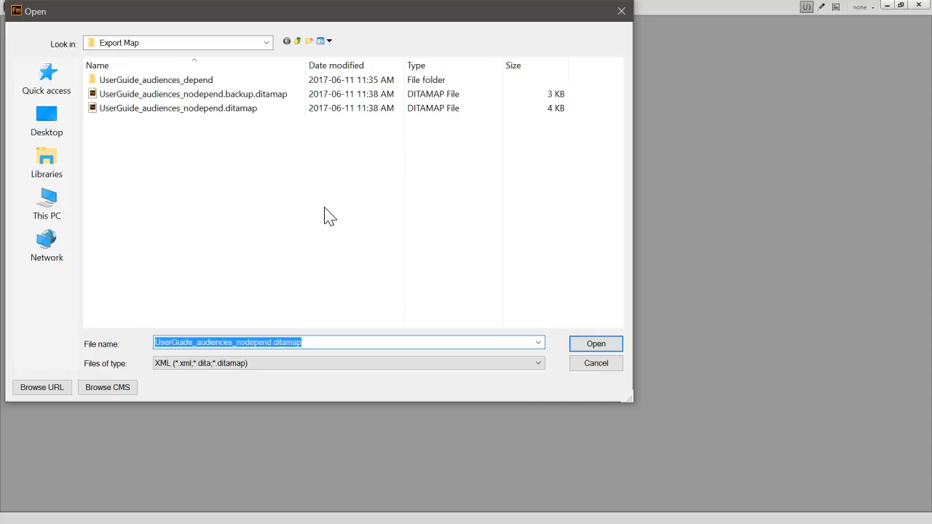
double_click(173, 80)
scroll(313, 182, down, 1)
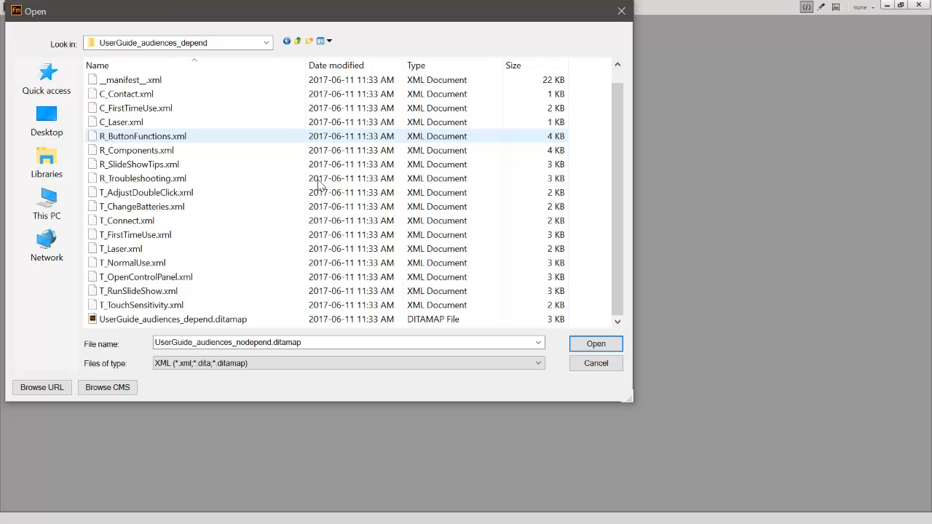
double_click(268, 322)
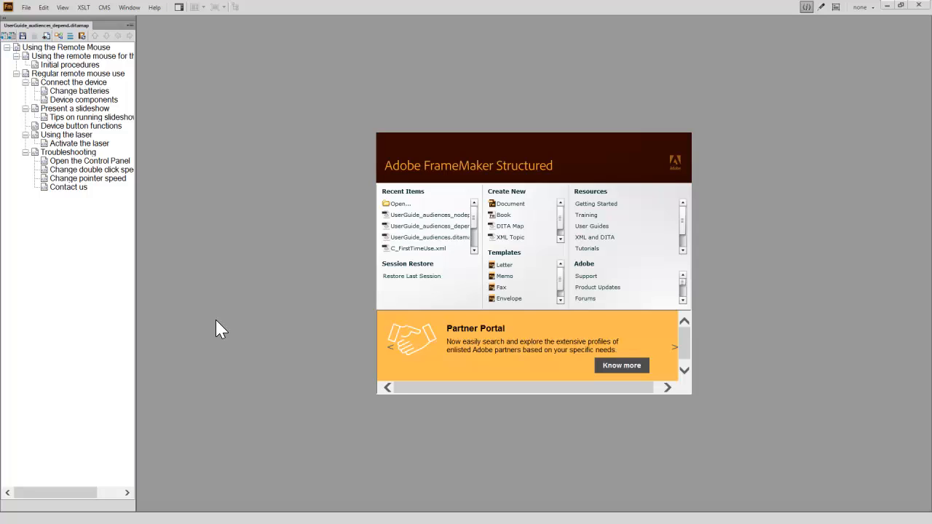
Open the C_FirstTimeUse.xml topic and the map as documents, and show them in WYSIWYG view
click(27, 57)
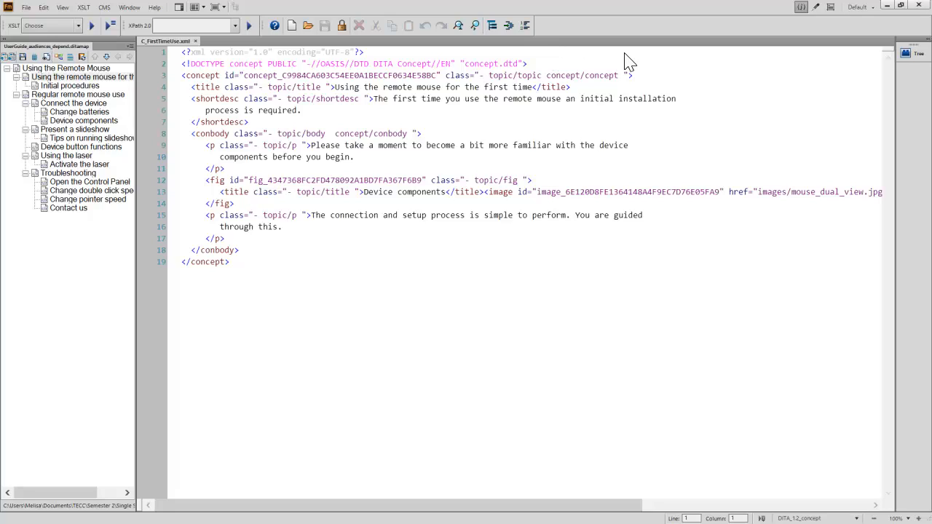
click(830, 7)
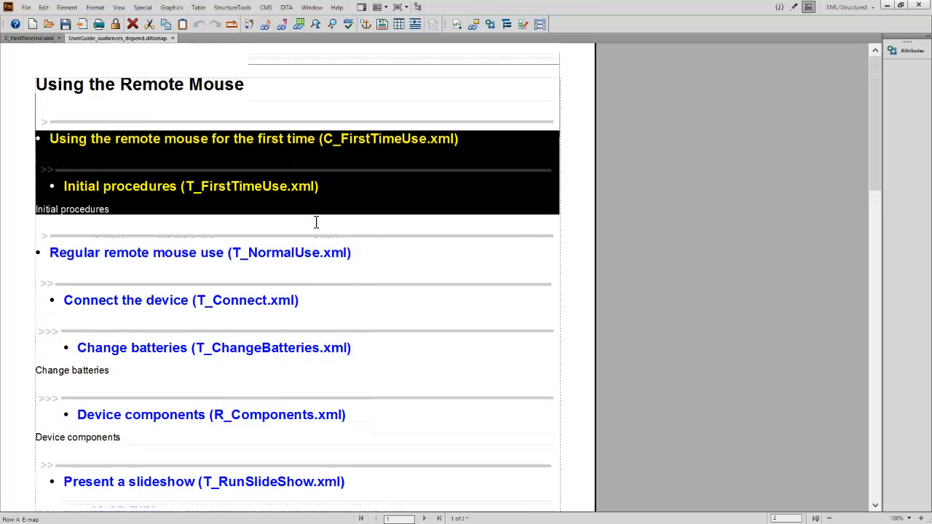
click(510, 160)
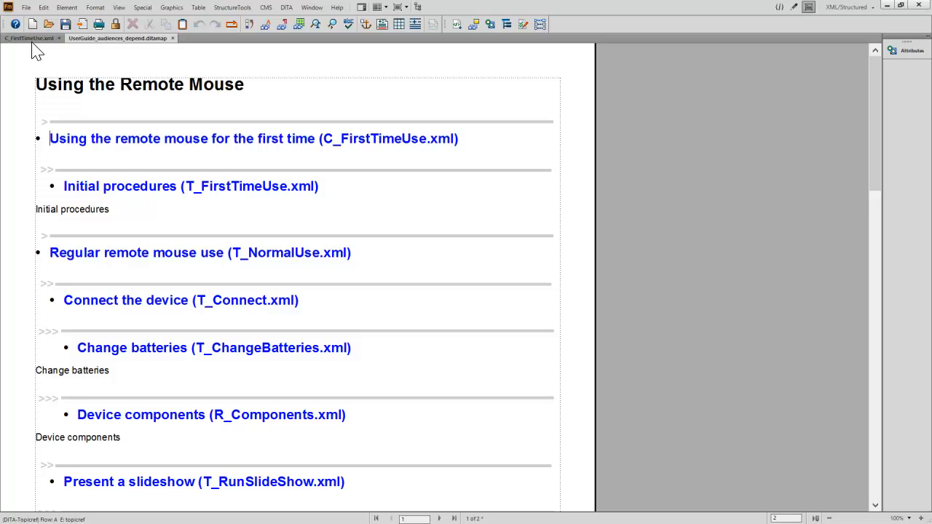
In the map's XML code, change the C_FirstTimeUse.xml navtitle to "Whee! Using the remote mouse for the first time!" and save
click(779, 7)
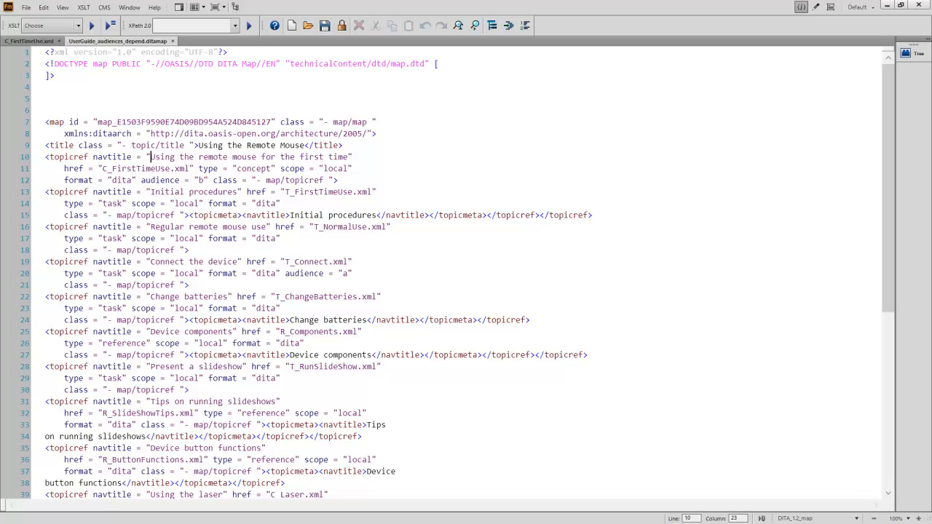
text(W)
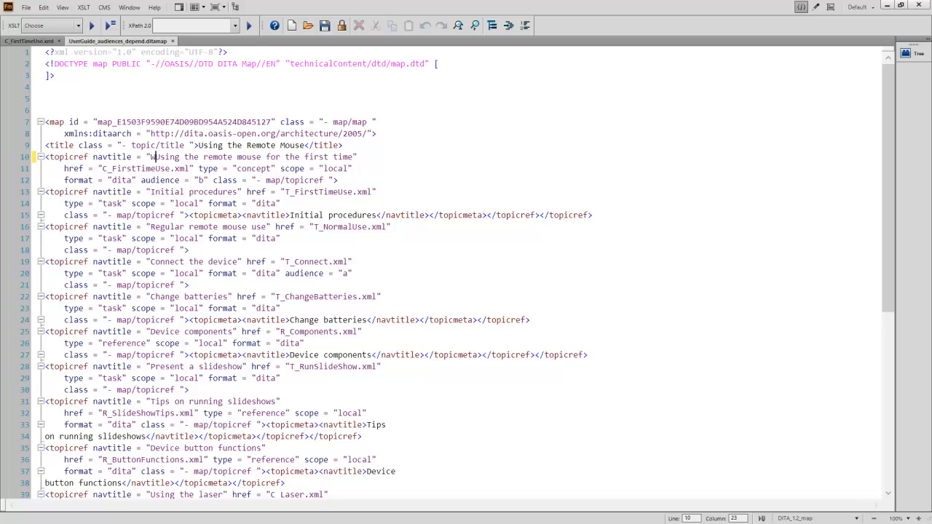
text(he)
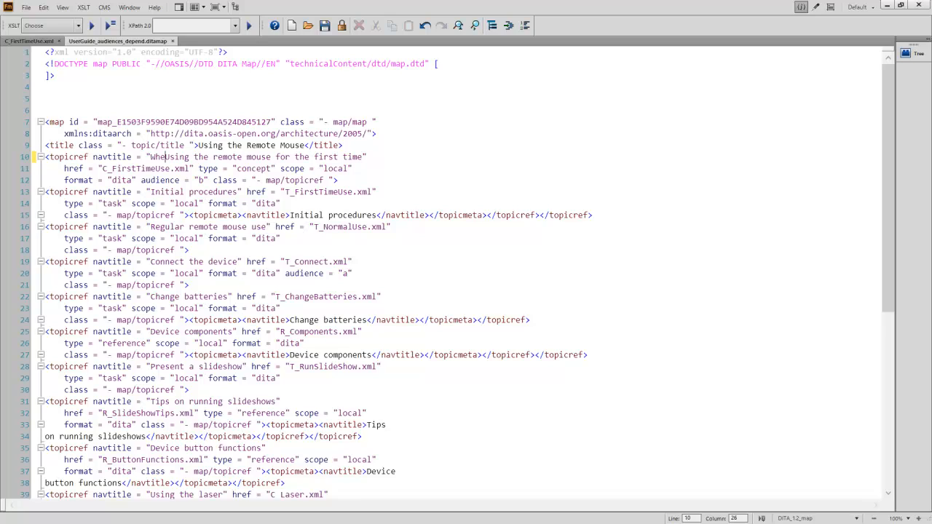
text(e! )
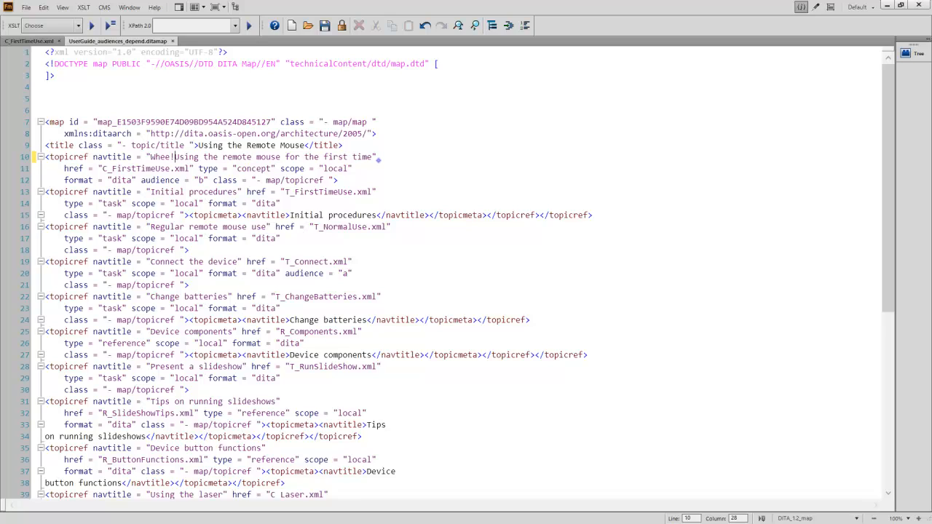
text(!)
click(328, 29)
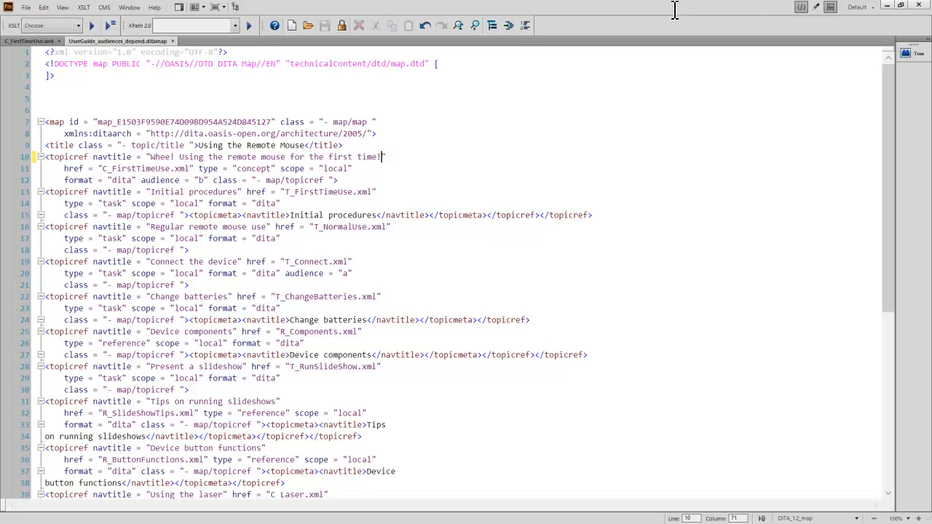
Change the C_FirstTimeUse.xml topic's title to "Whee! Using the remote mouse for the first time!" in WYSIWYG view, then save and close the topic
key(ctrl+Tab)
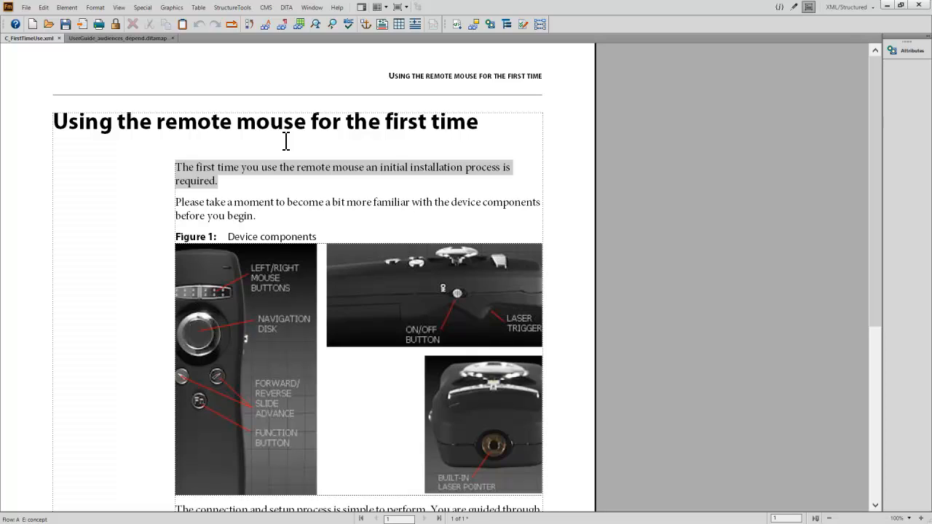
click(56, 126)
text(Whee)
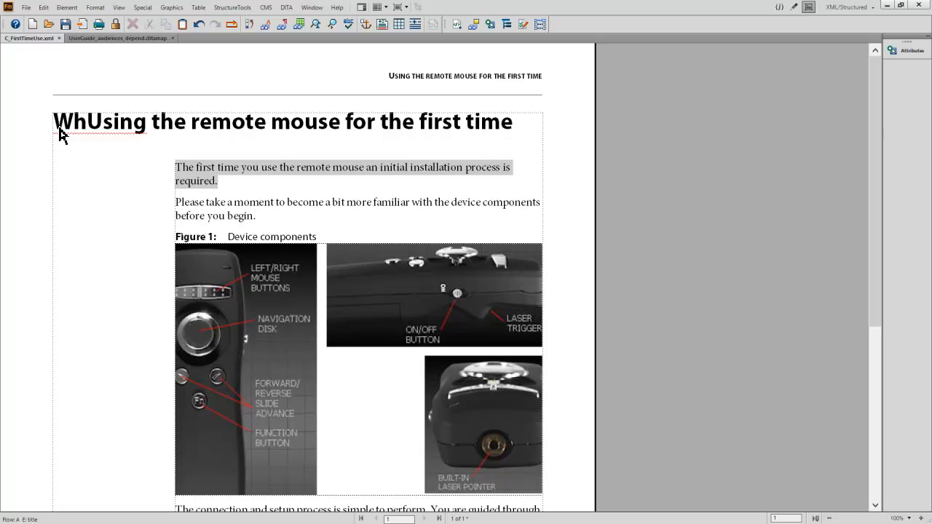
text(!)
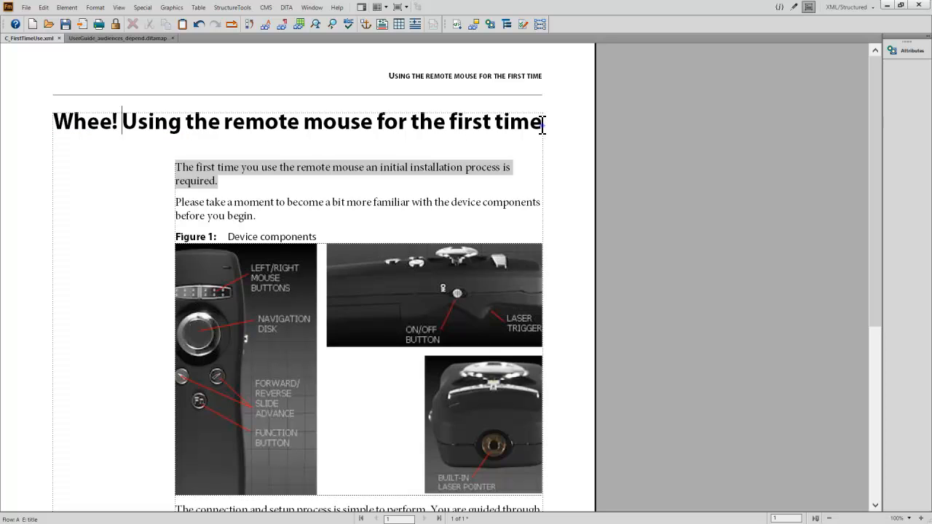
click(542, 126)
text(!)
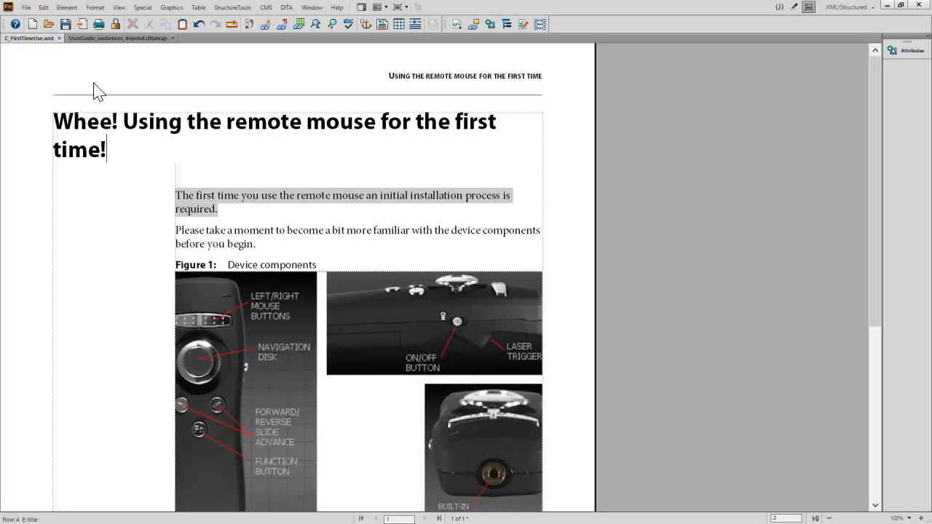
key(ctrl+s)
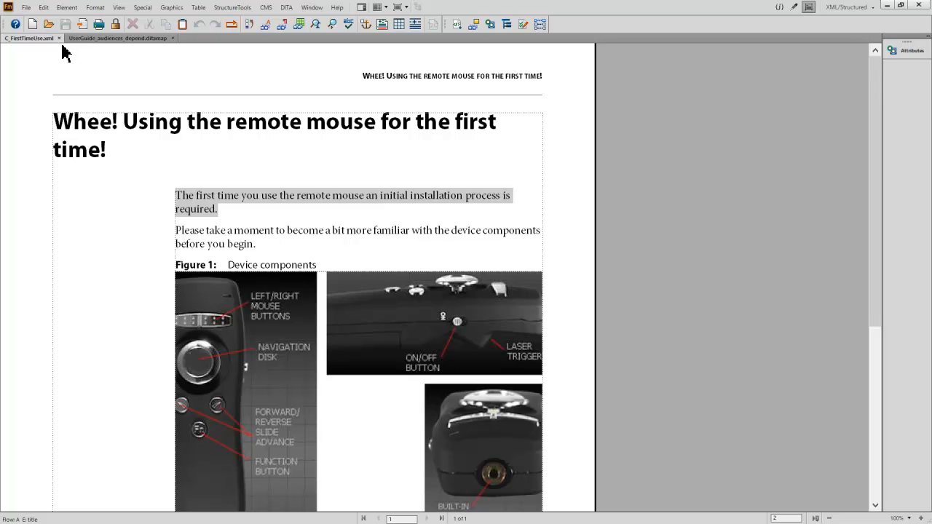
click(59, 38)
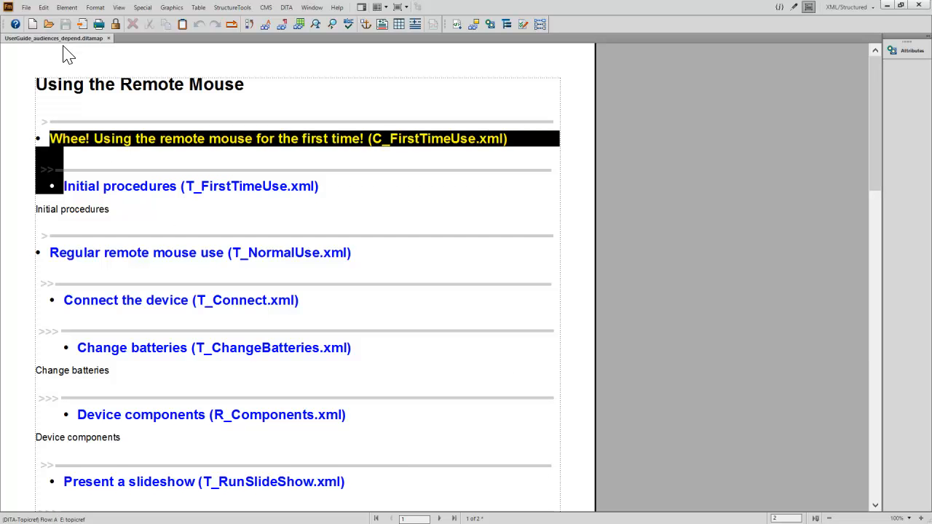
In the map's tree view, move Contact us to the top level and Open the Control Panel below Change pointer speed, closing the map
click(420, 7)
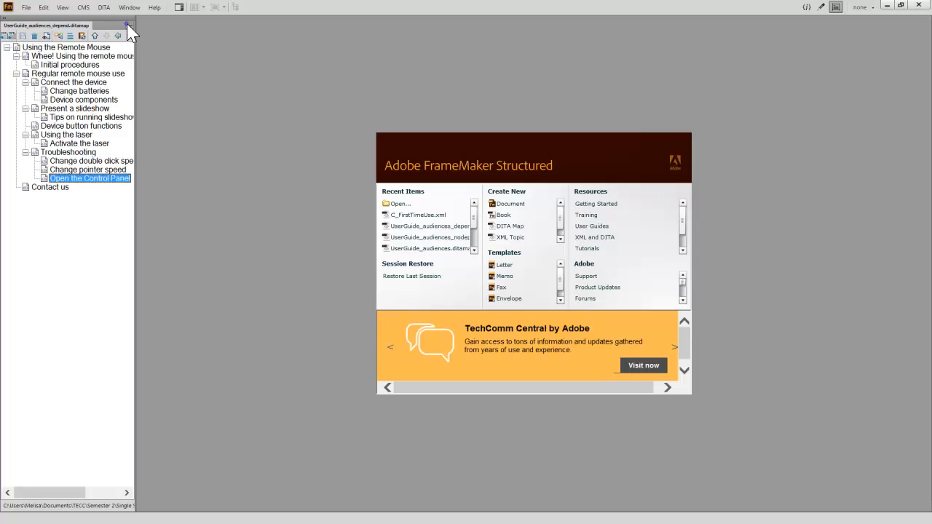
click(128, 24)
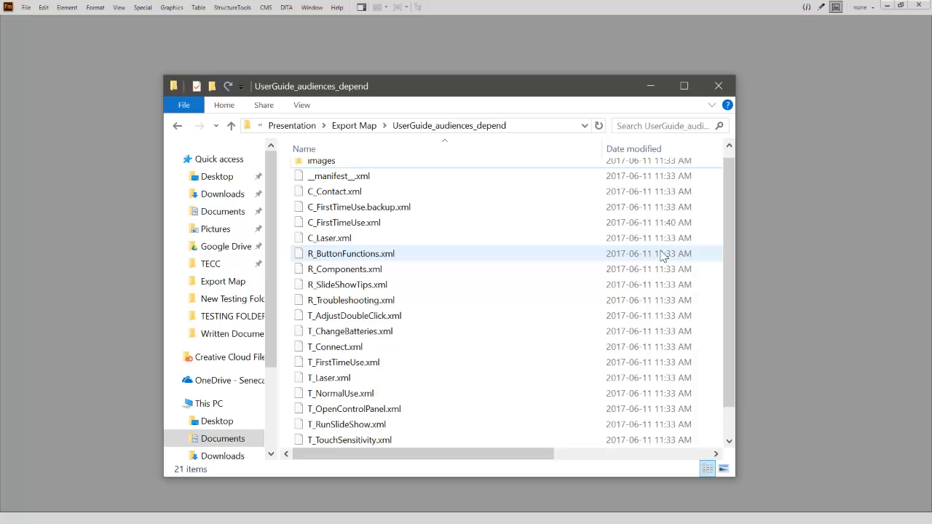
In File Explorer, copy UserGuide_audiences_depend.ditamap from its folder into the parent Export Map folder
scroll(438, 328, down, 1)
click(415, 442)
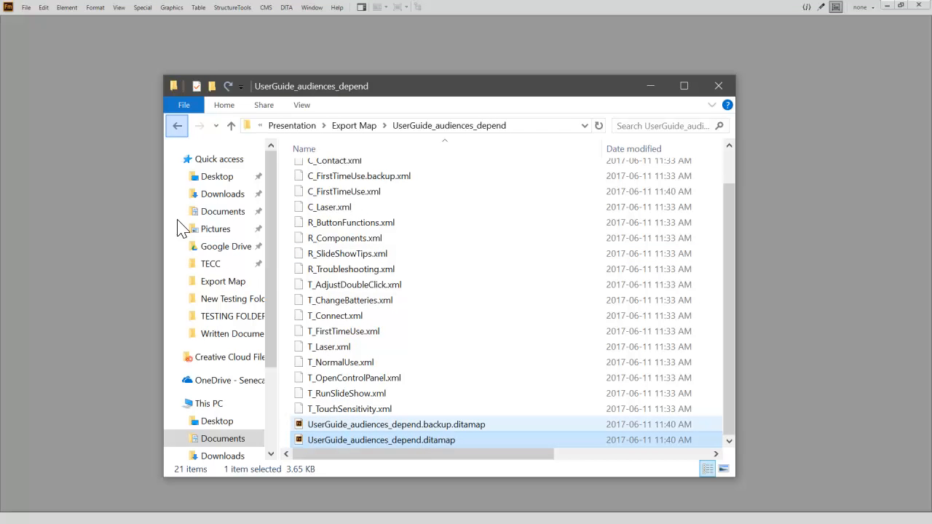
click(177, 126)
click(385, 238)
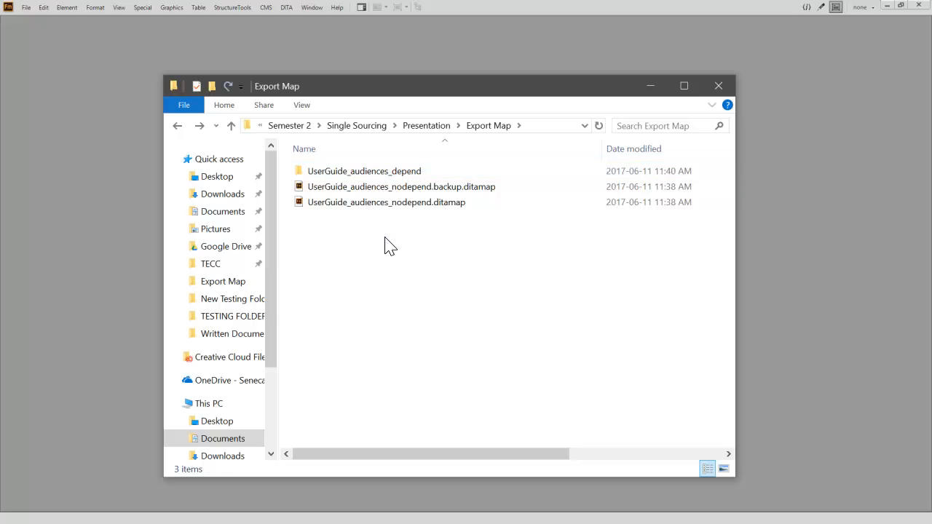
key(ctrl+v)
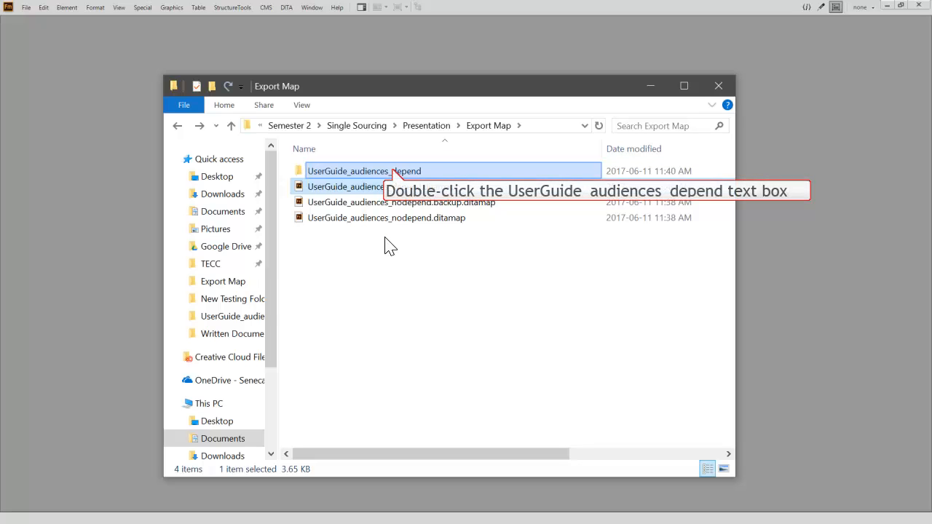
double_click(387, 172)
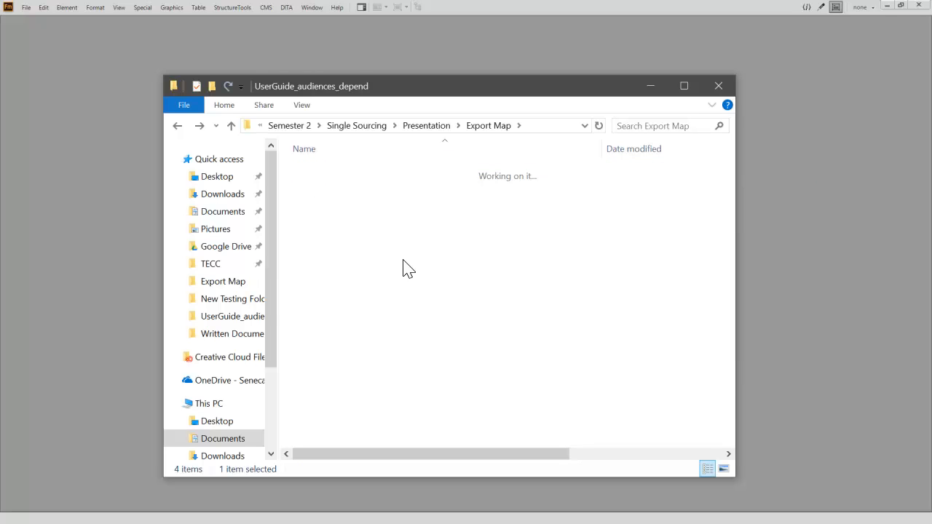
click(178, 126)
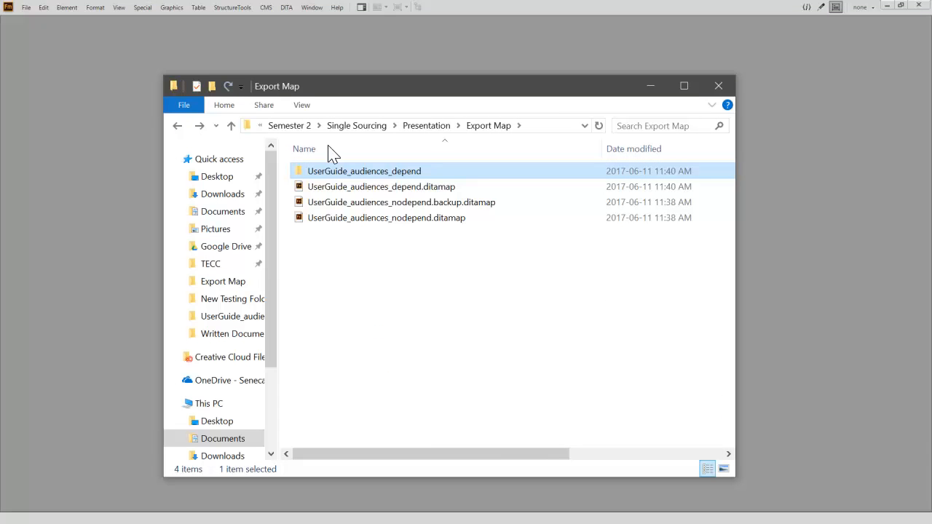
Compress the UserGuide_audiences_depend folder with 7-Zip into a zip archive named UserGuide_audiences_depend_new.zip
right_click(342, 173)
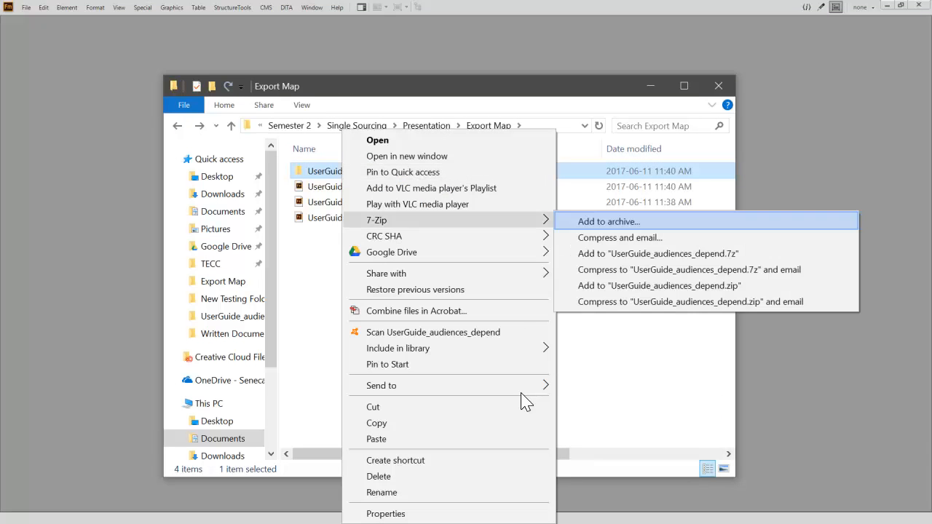
click(595, 223)
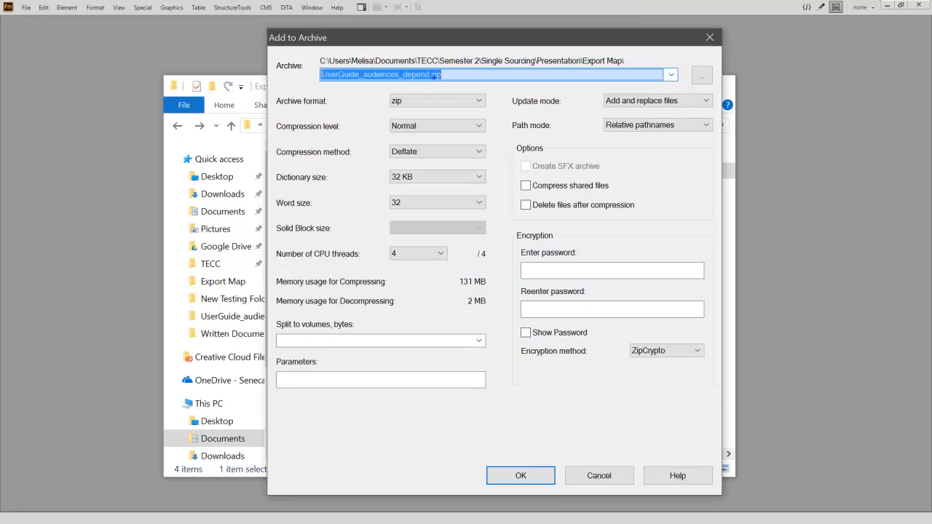
click(431, 74)
text(_n)
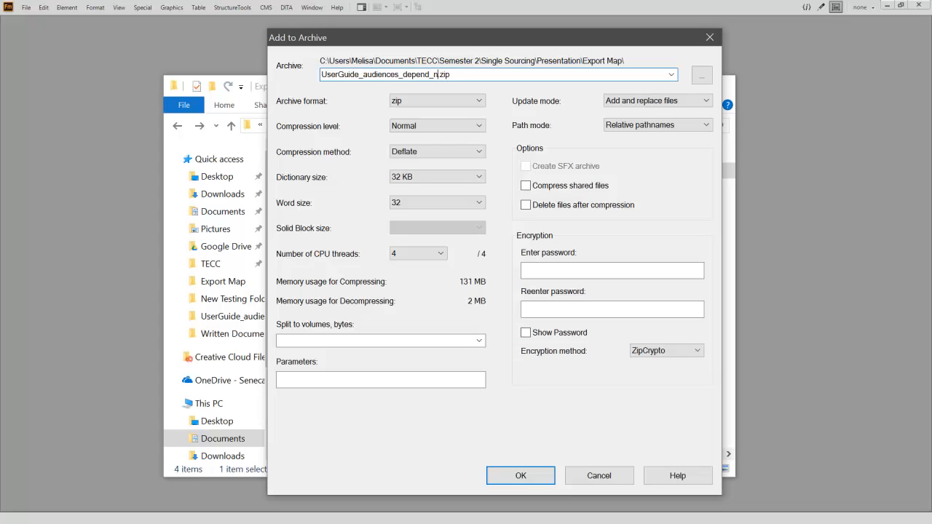
text(ew)
click(526, 478)
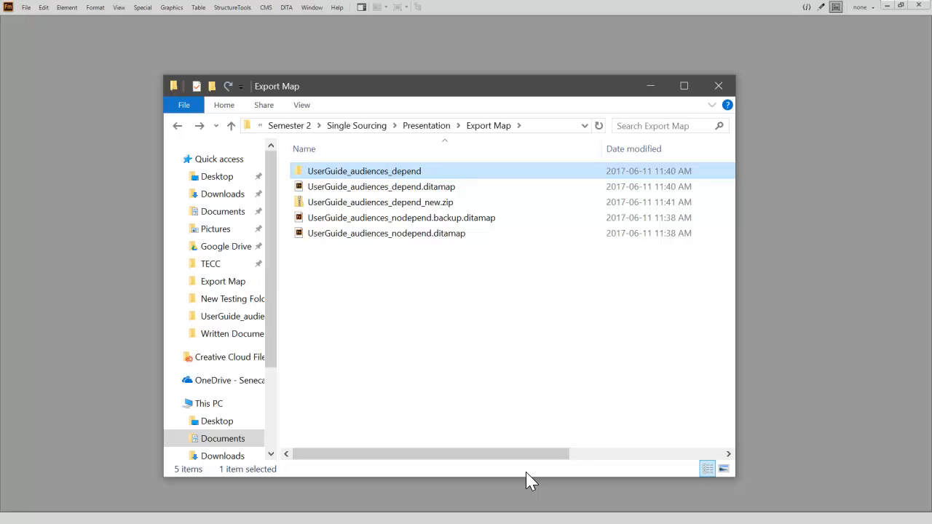
Switch to easyDITA in the browser and choose the UserGuide_audiences_nodepend DITA map as the file to upload
key(alt+Tab)
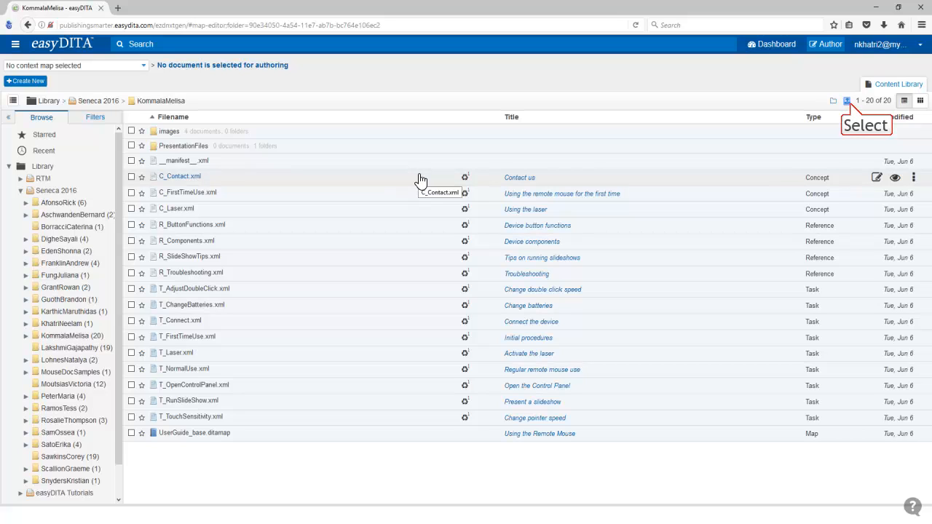
click(848, 102)
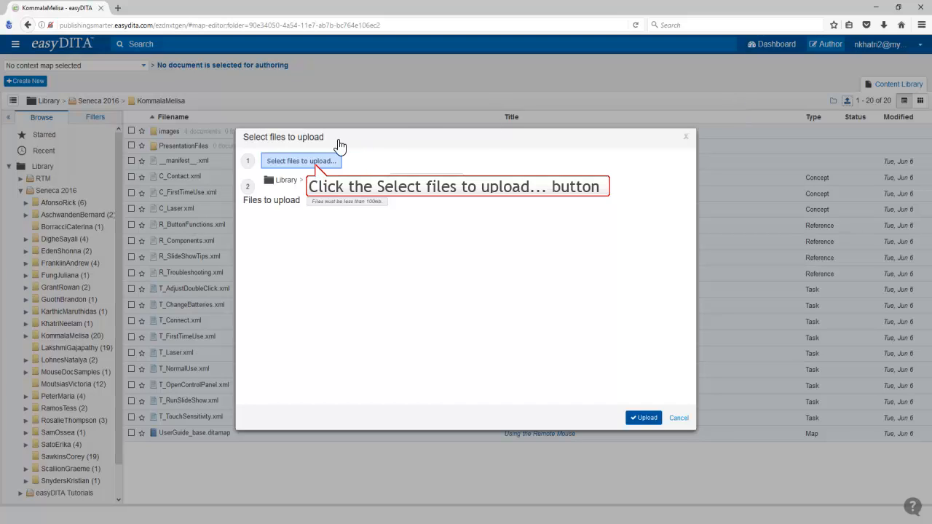
click(312, 163)
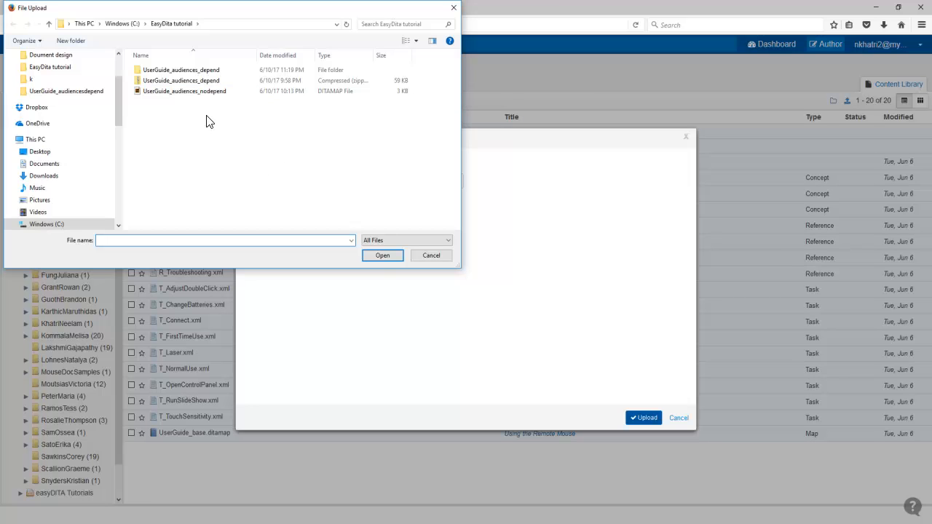
click(204, 91)
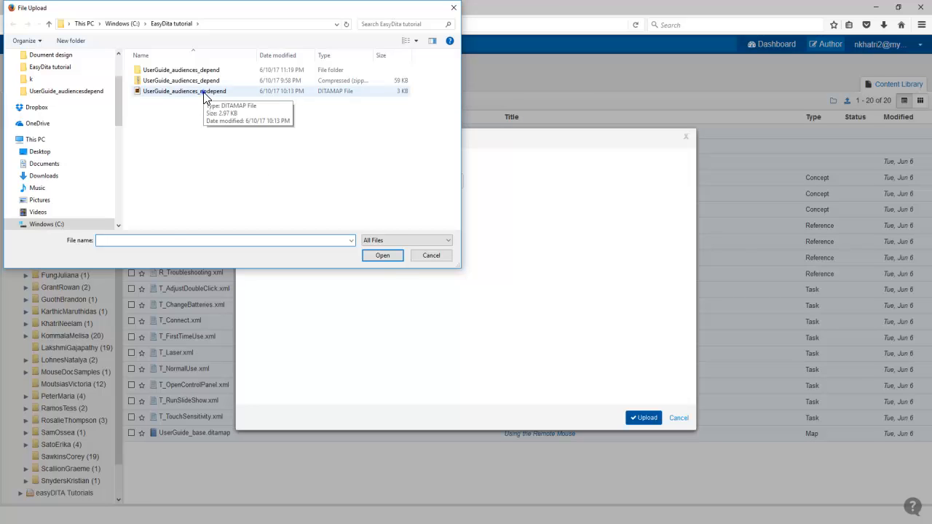
click(380, 256)
Set the upload location to the MouseDoc folder inside PresentationFiles and upload the UserGuide_audiences_nodepend map
click(440, 182)
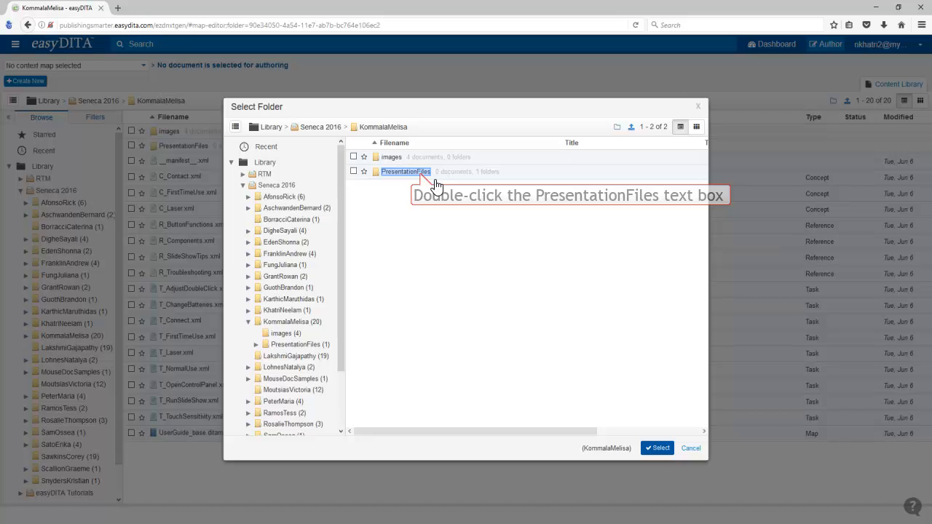
double_click(419, 173)
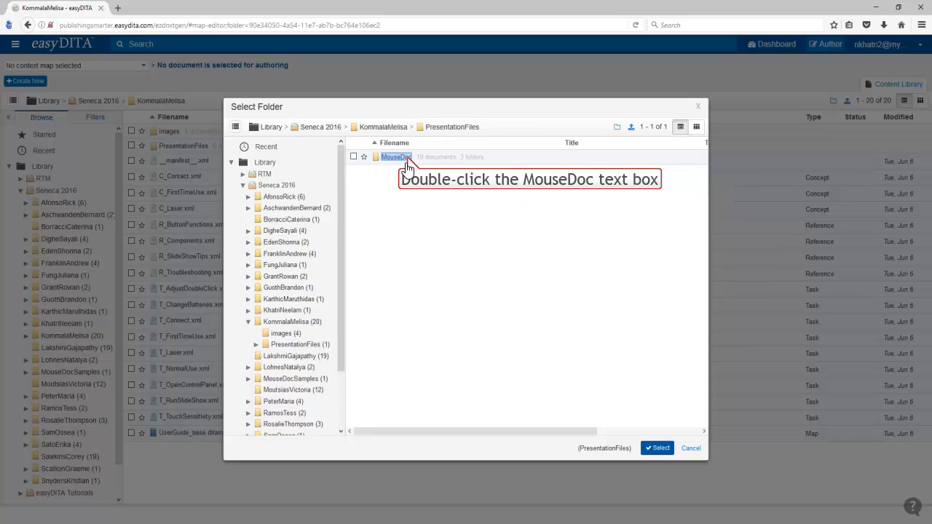
double_click(397, 158)
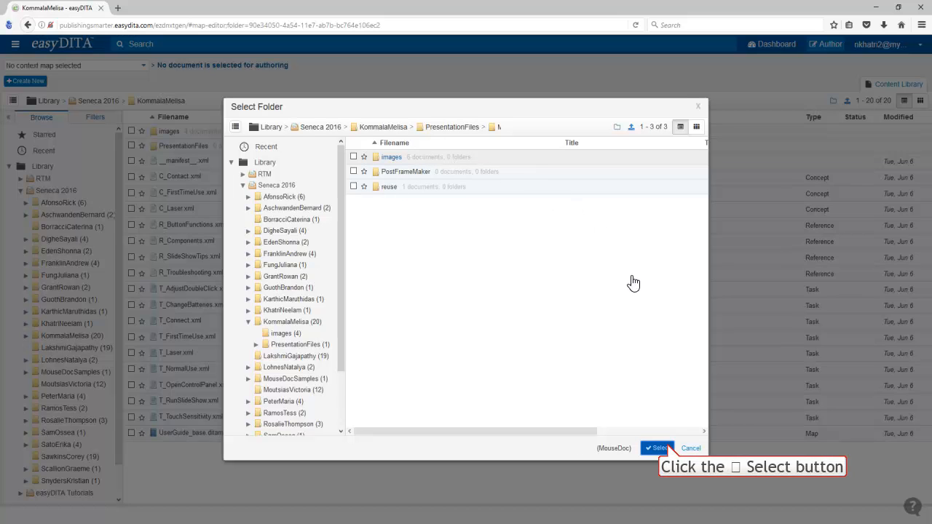
click(654, 449)
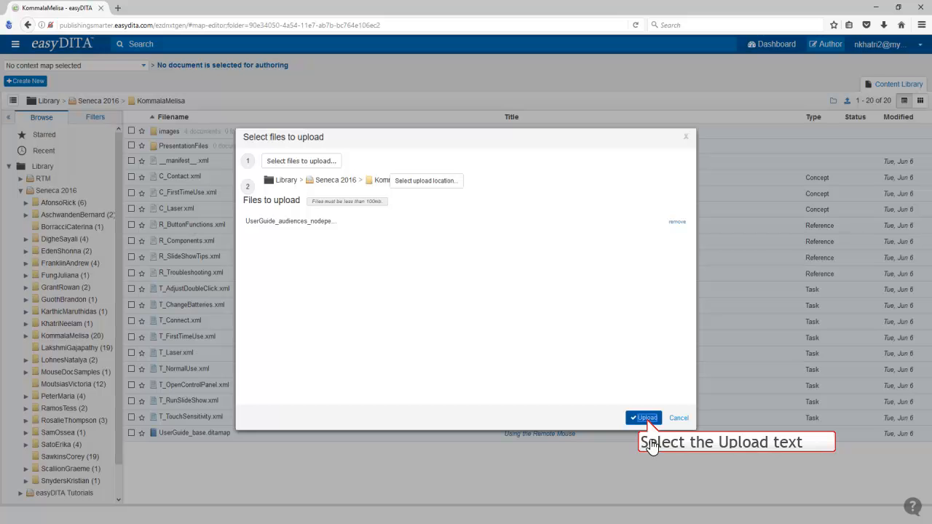
click(646, 420)
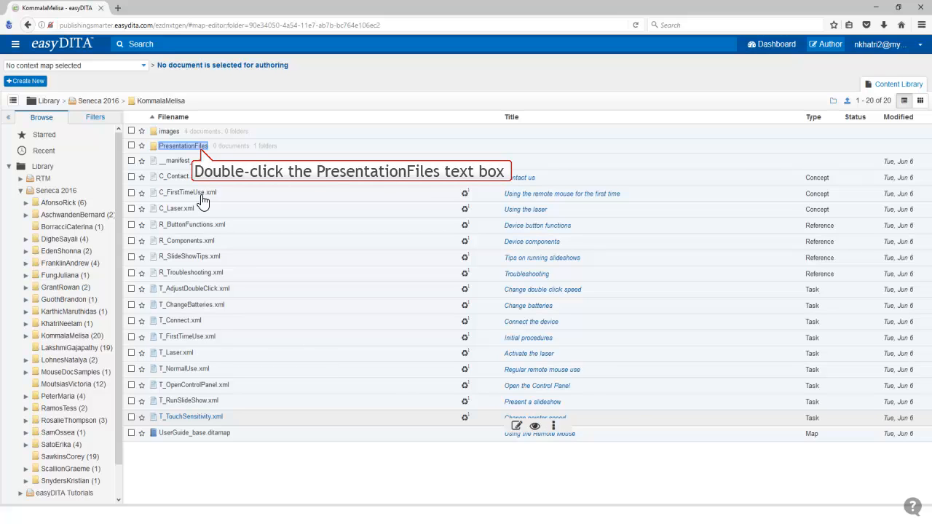
Open UserGuide_audiences_nodepend.ditamap from PresentationFiles > MouseDoc, expand its first-time use and Regular remote mouse use branches to check the structure, and close it
double_click(198, 148)
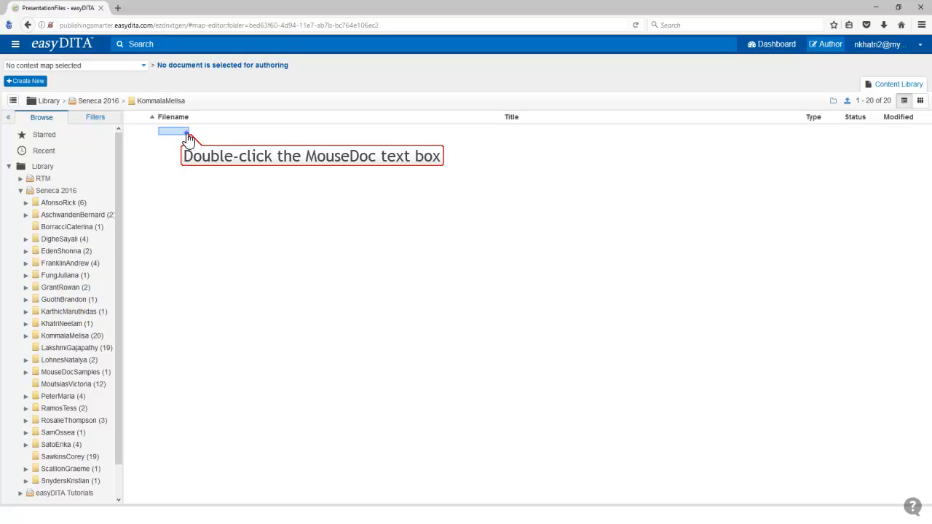
double_click(188, 136)
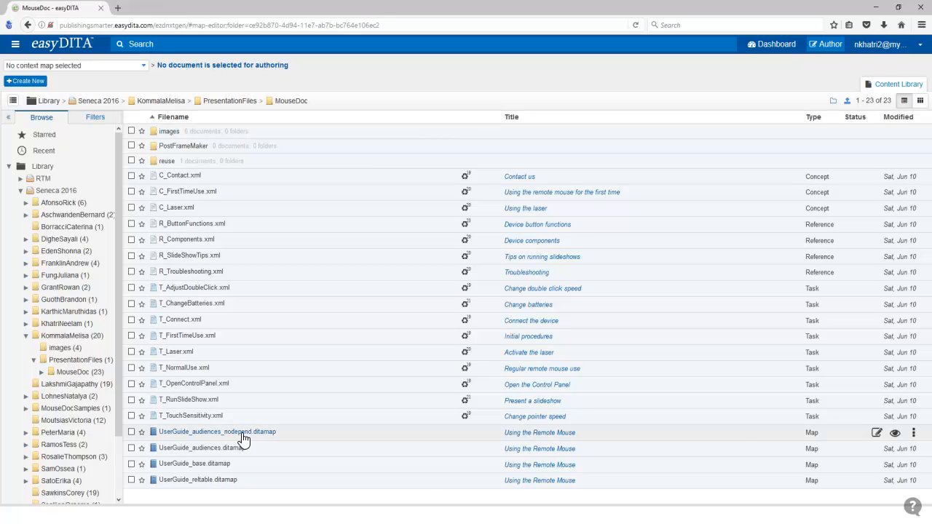
double_click(243, 435)
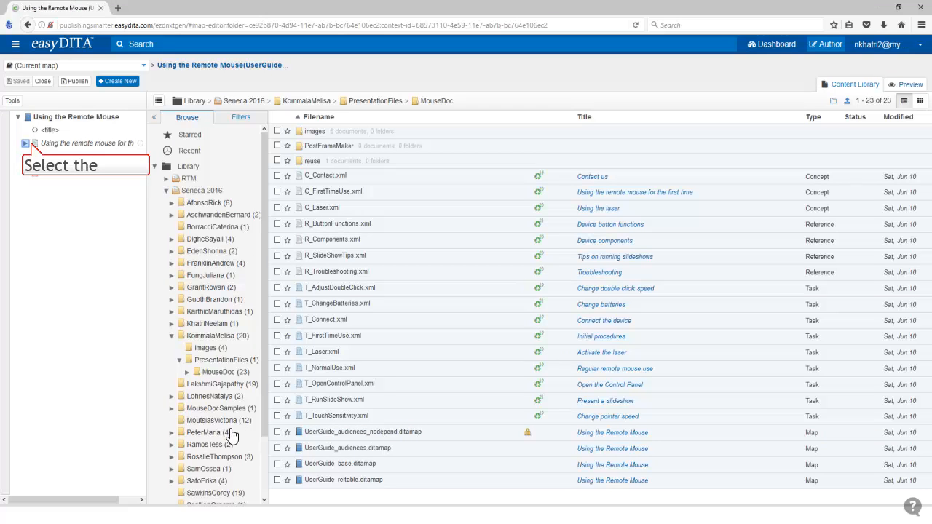
click(27, 145)
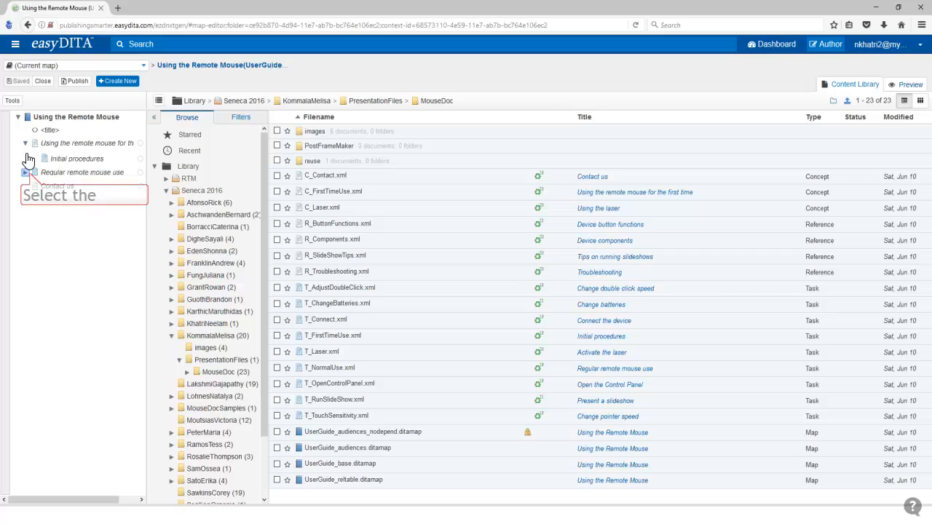
click(26, 173)
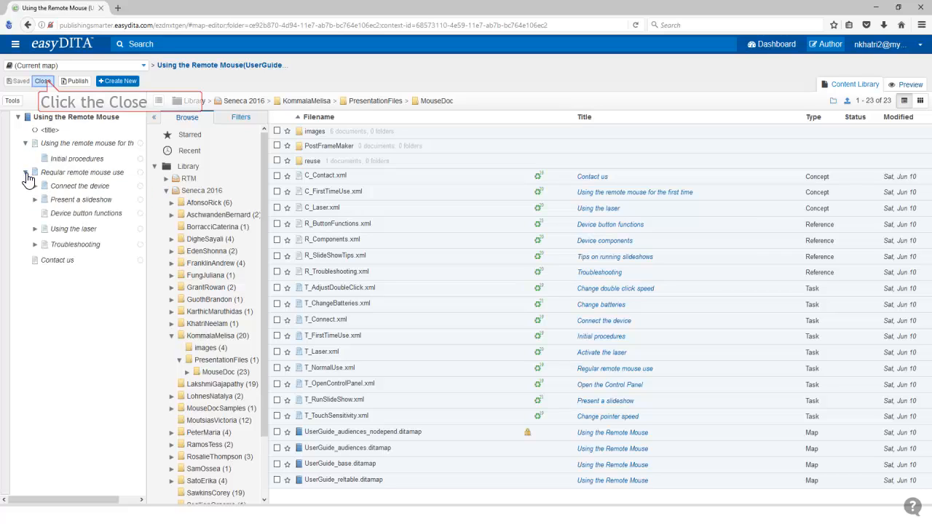
click(43, 81)
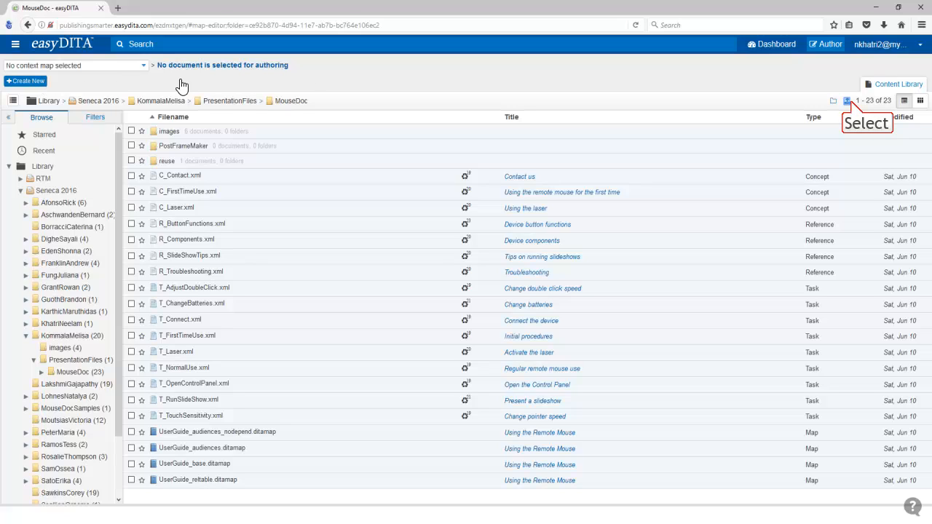
Start another upload and choose the UserGuide_audiences_depend DITA map from the local UserGuide_audiences_depend > UserGuide_audiencesdepend folder
click(848, 101)
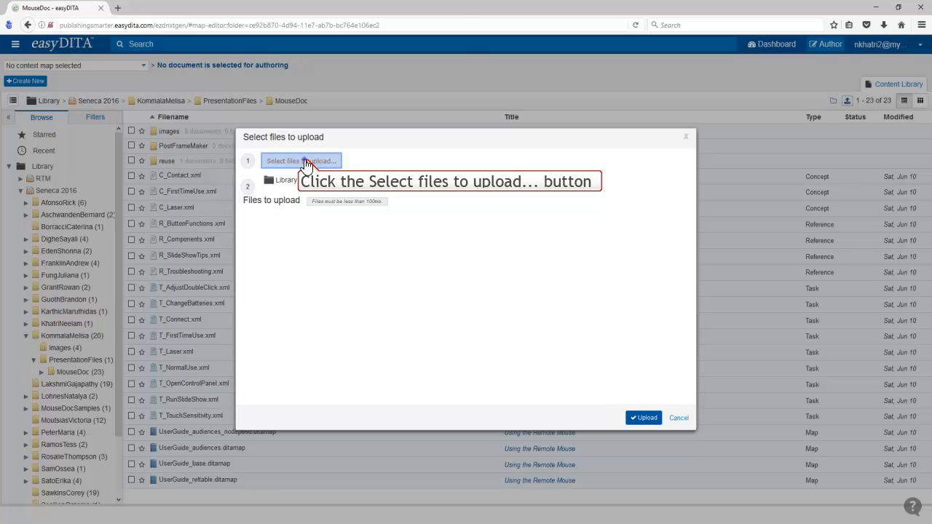
click(306, 163)
double_click(178, 69)
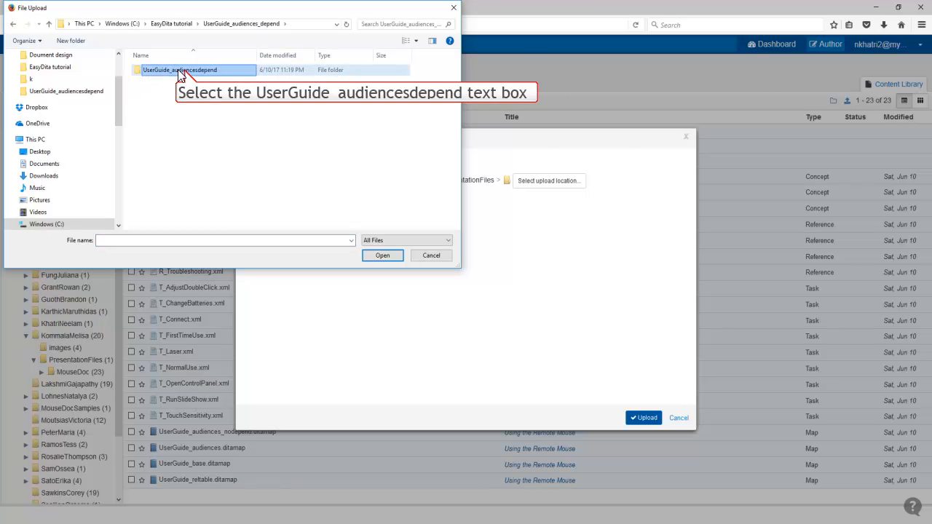
double_click(332, 72)
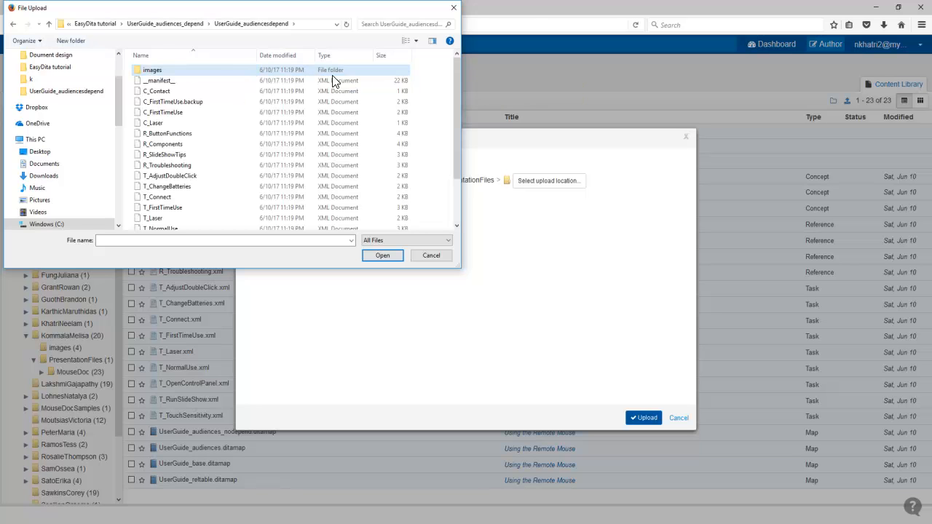
drag(454, 123, 465, 176)
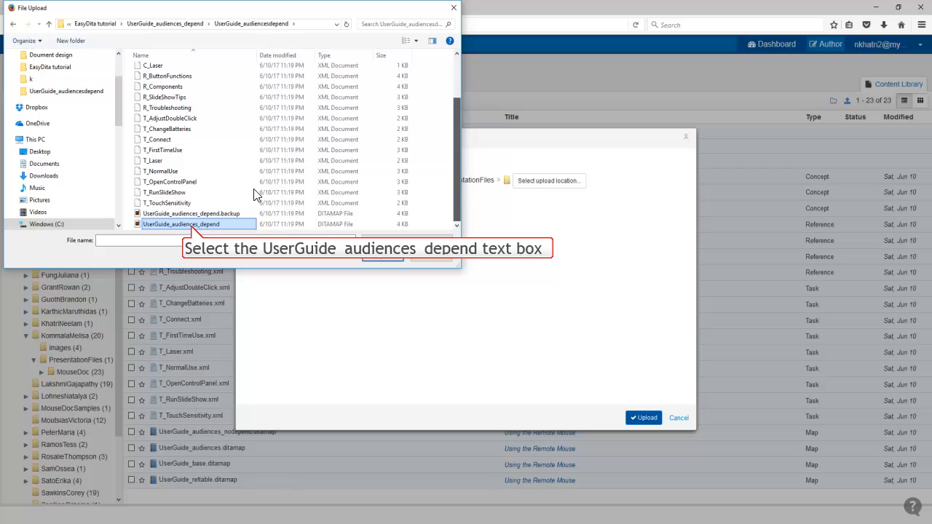
click(186, 225)
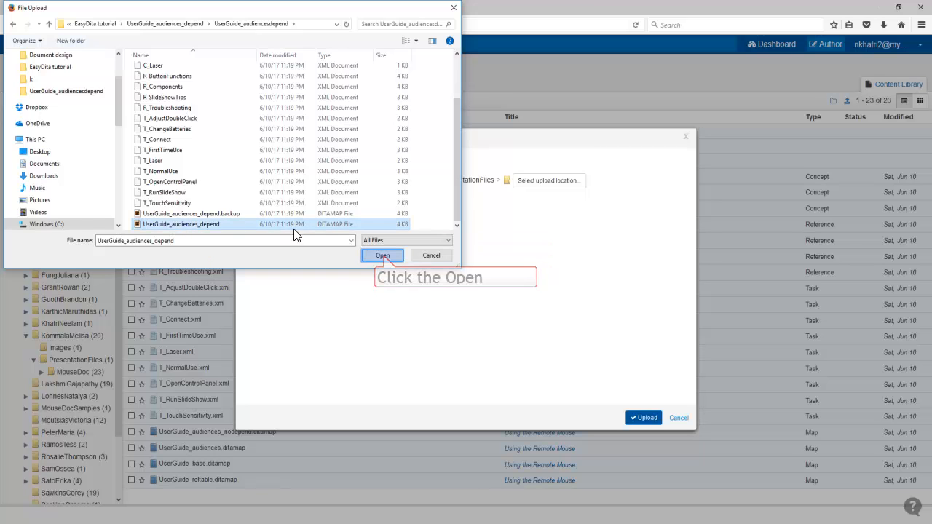
click(383, 256)
Confirm MouseDoc as the upload location and upload the UserGuide_audiences_depend map
click(558, 185)
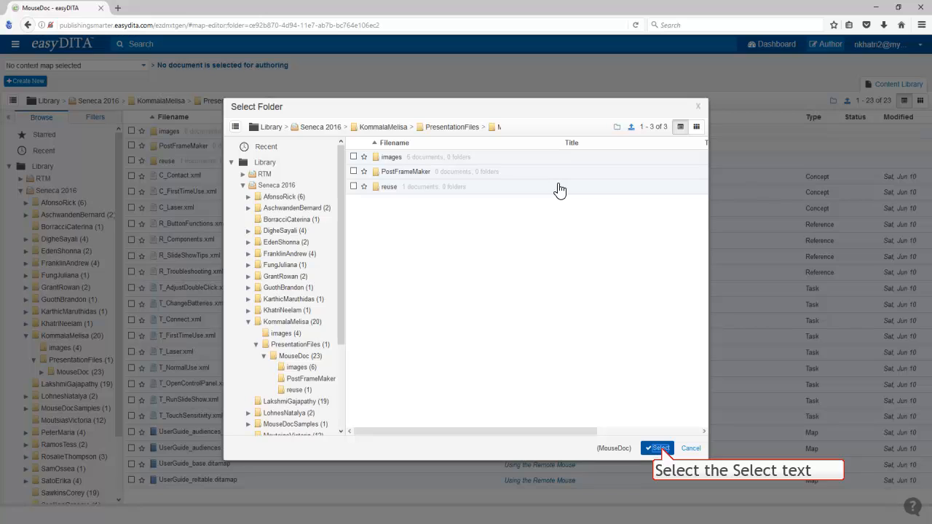
click(660, 451)
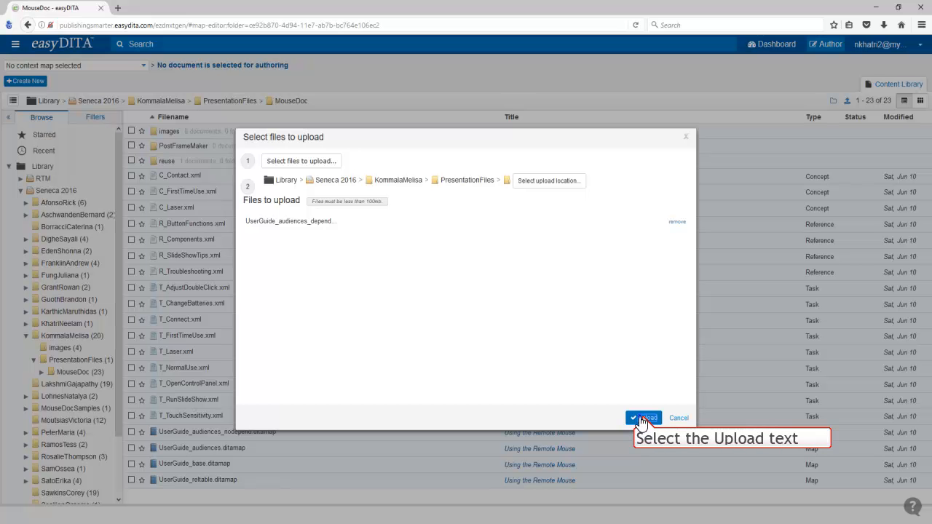
click(644, 420)
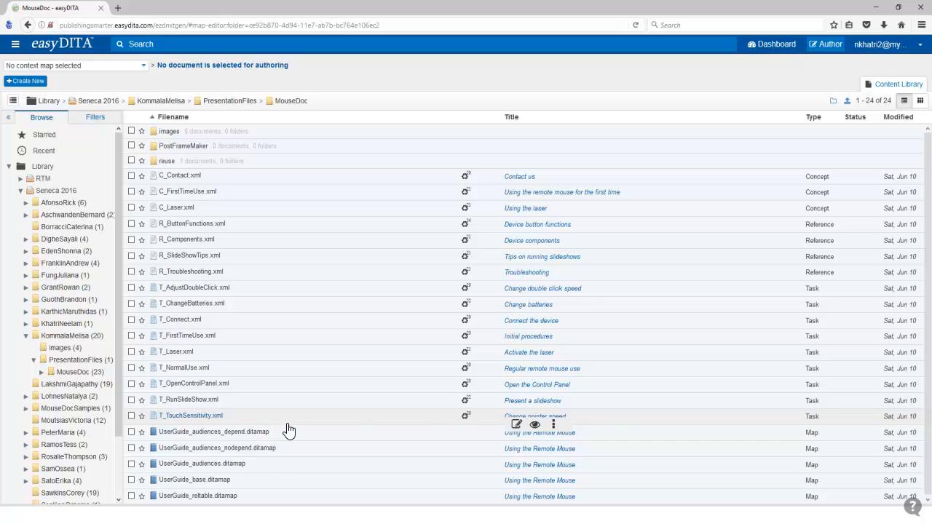
Open UserGuide_audiences_depend.ditamap in MouseDoc, expand its three top-level topics to examine the structure, and close the map
double_click(245, 439)
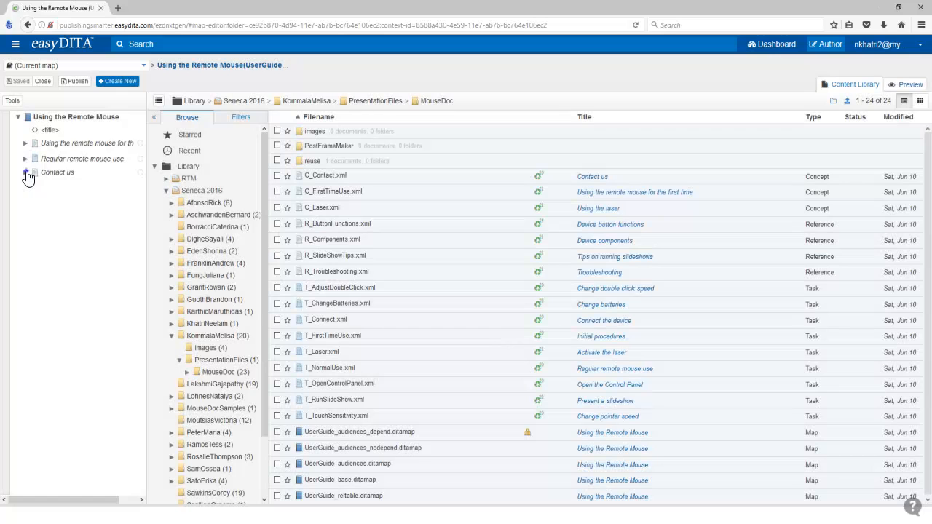
click(26, 172)
click(26, 159)
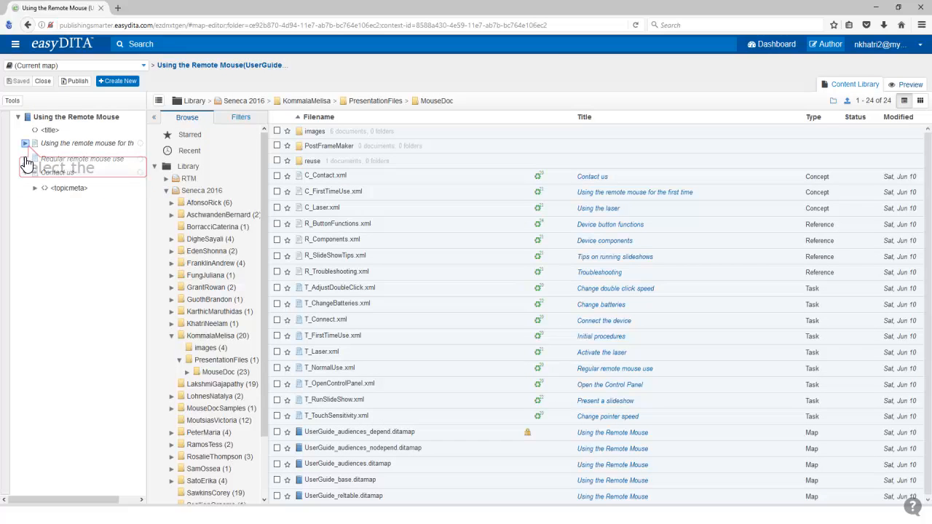
click(25, 143)
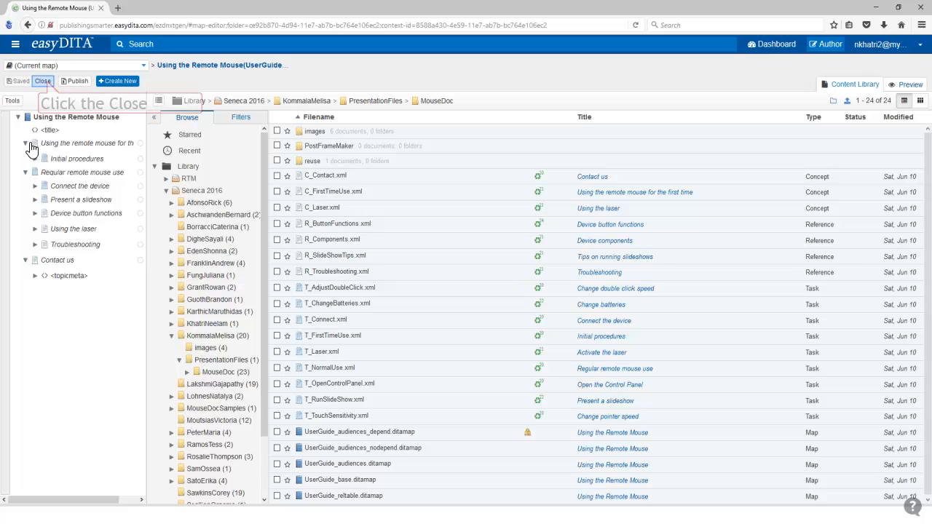
click(42, 81)
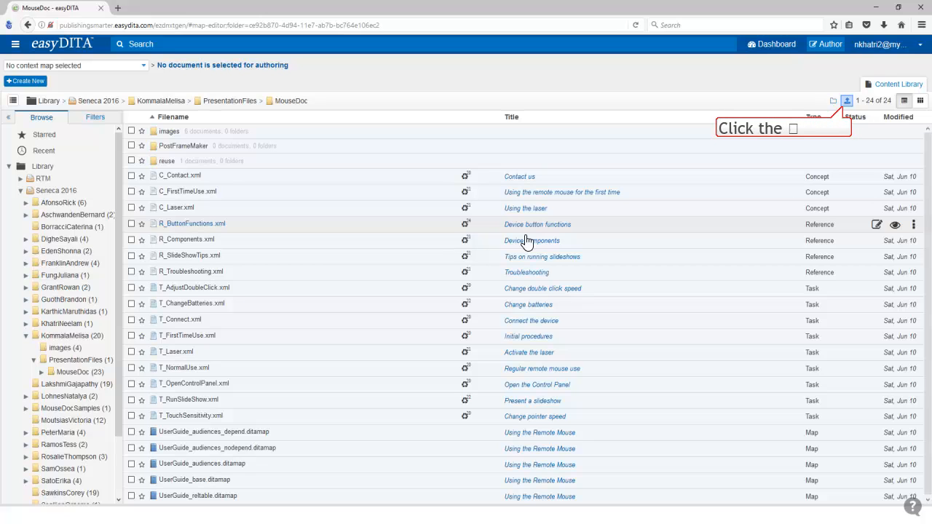
Start a new upload and choose the compressed UserGuide_audiences_depend archive from the EasyDita tutorial folder
click(848, 103)
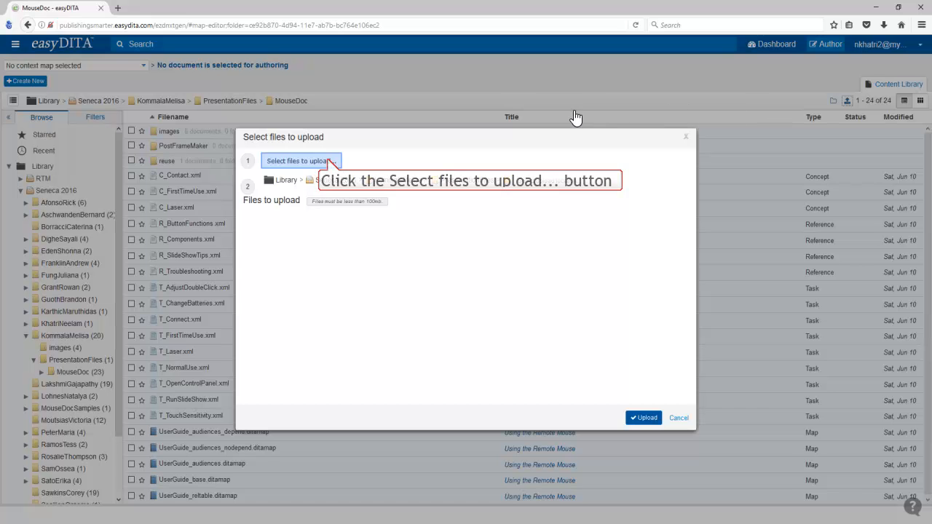
click(326, 161)
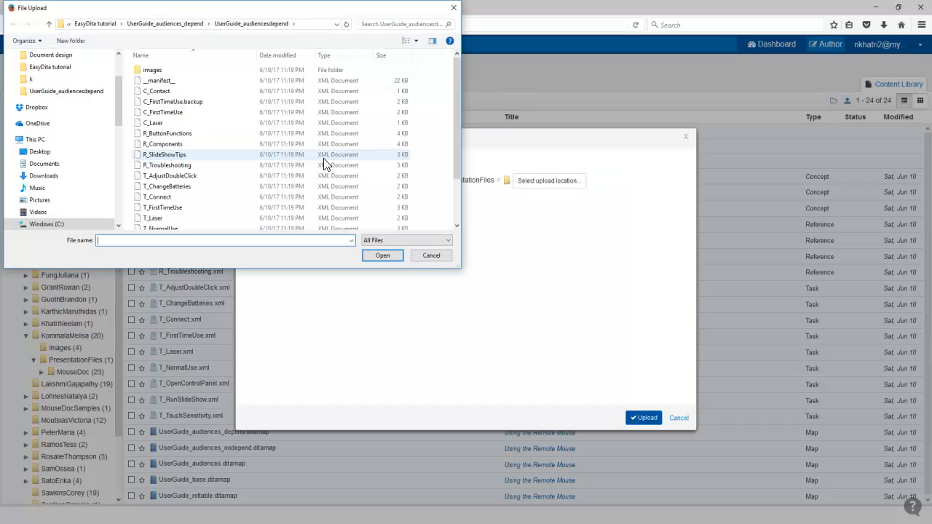
click(108, 26)
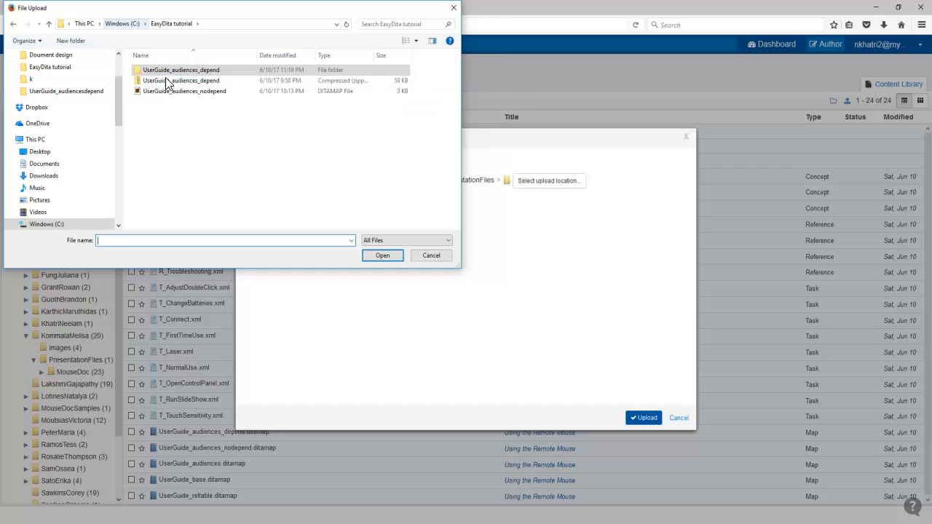
click(166, 82)
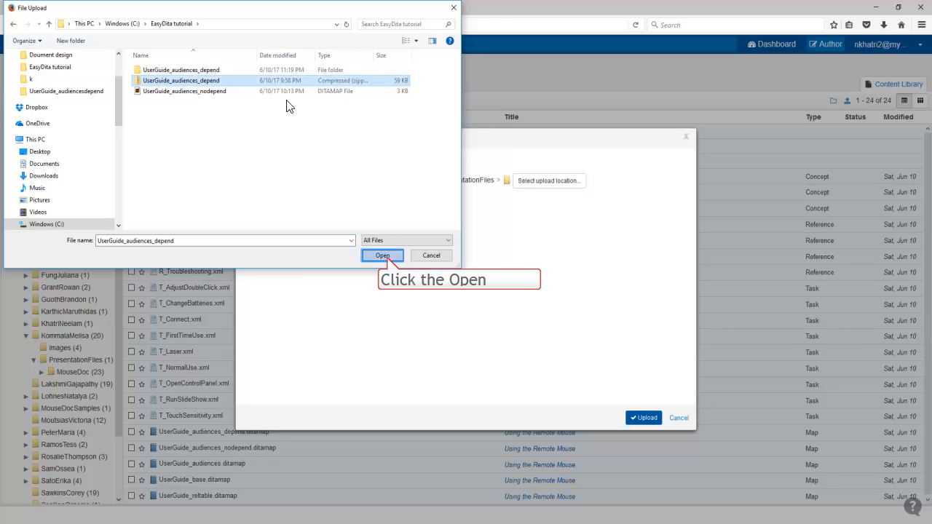
click(383, 255)
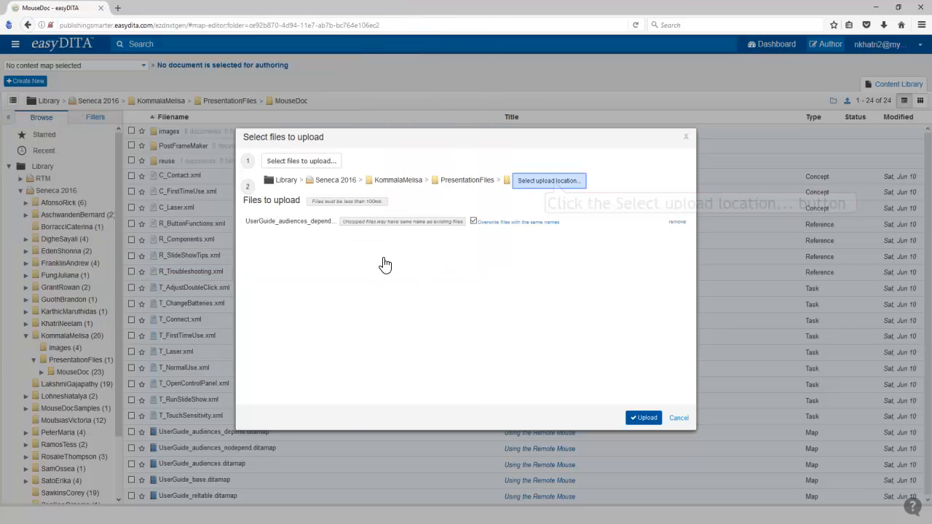
Set the upload location to the PostFrameMaker folder and upload the zip archive, keeping the option to overwrite files with the same names
click(552, 182)
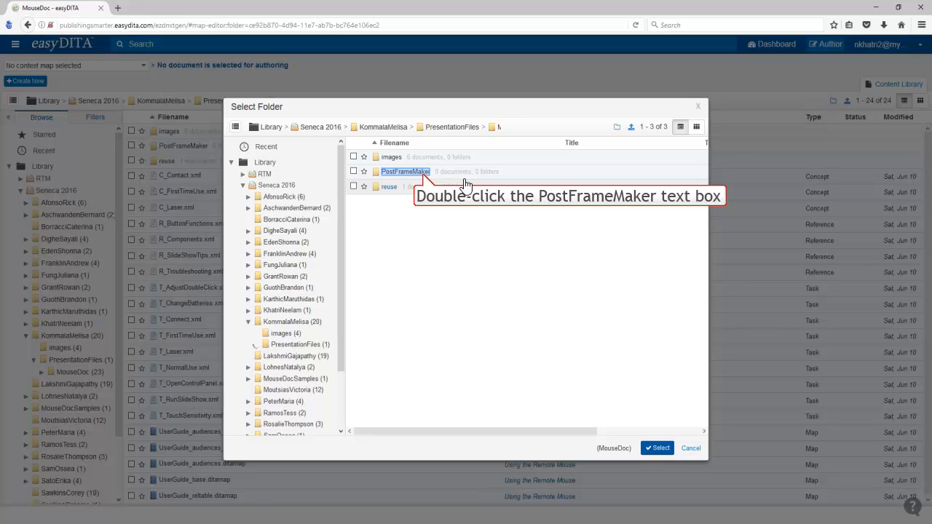
double_click(428, 180)
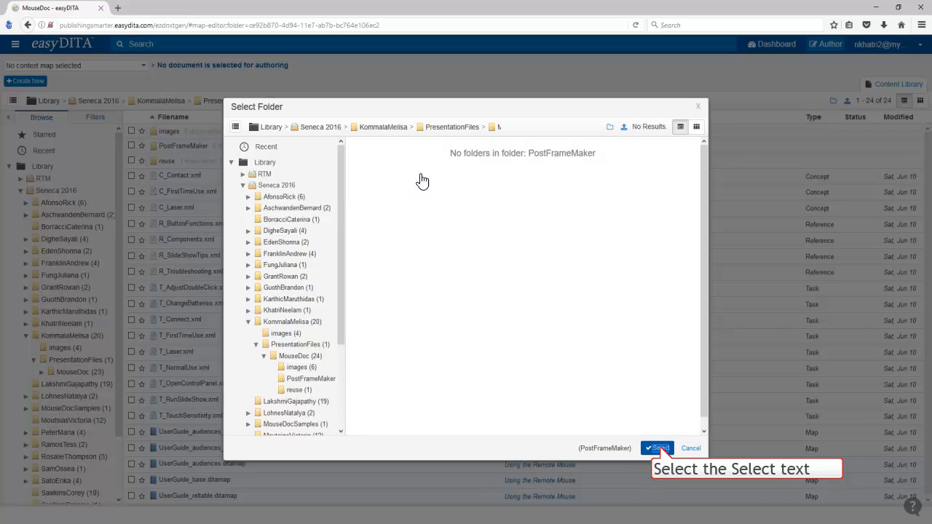
click(658, 449)
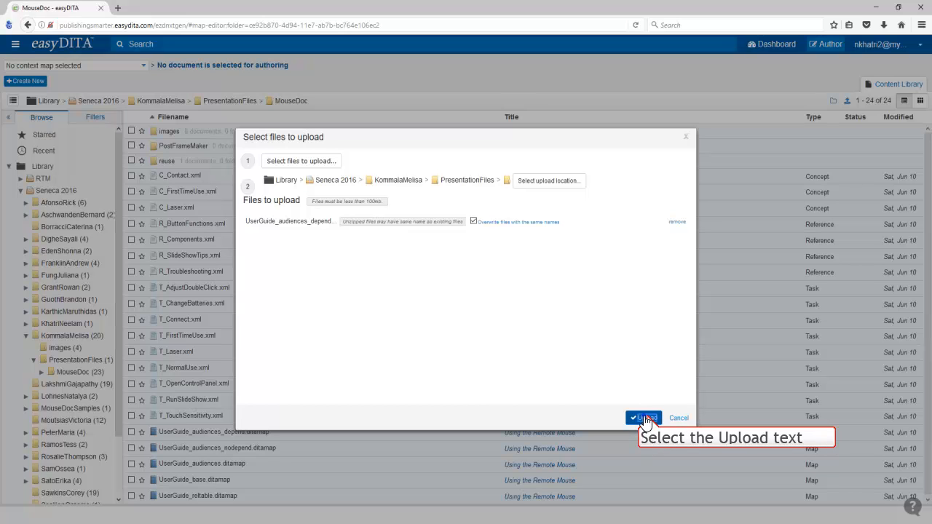
click(645, 418)
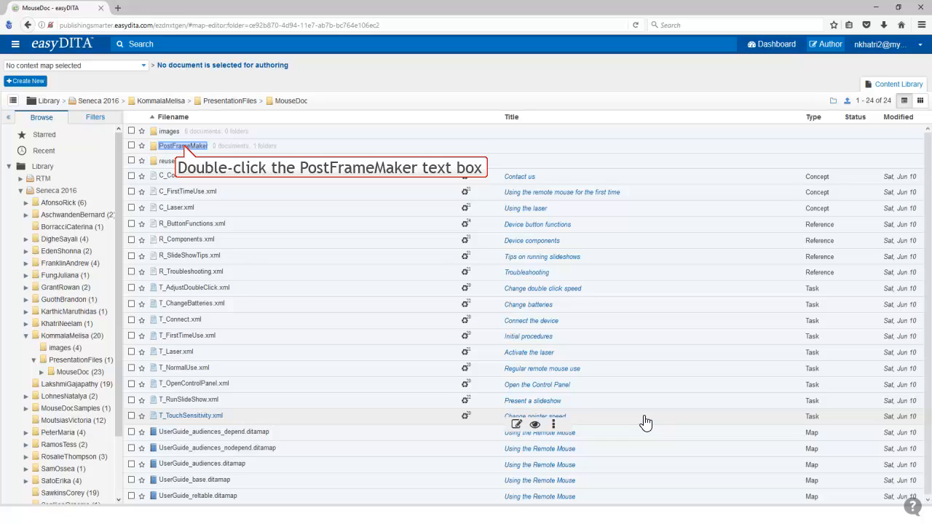
Open UserGuide_audiences_depend.ditamap from PostFrameMaker > UserGuide_audiencesdepend, expand its top-level topics to examine the uploaded structure, and close the map
double_click(183, 147)
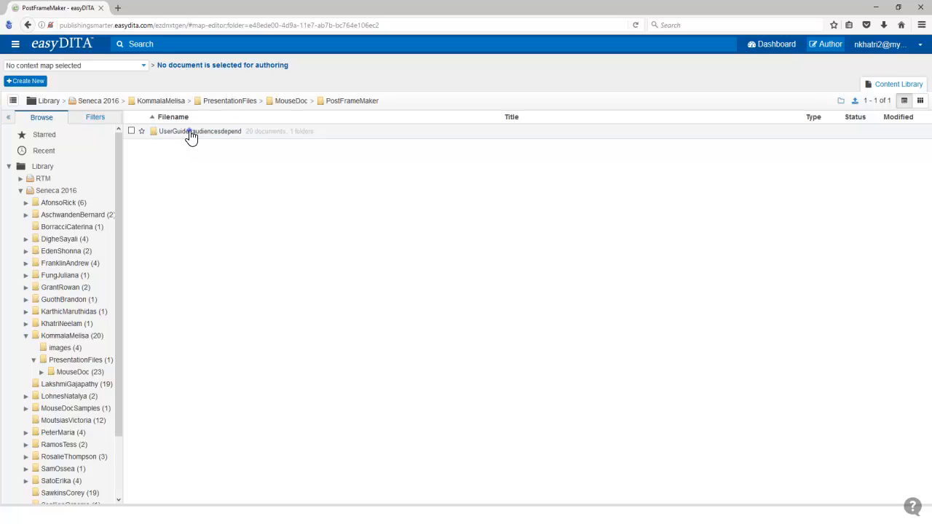
double_click(191, 135)
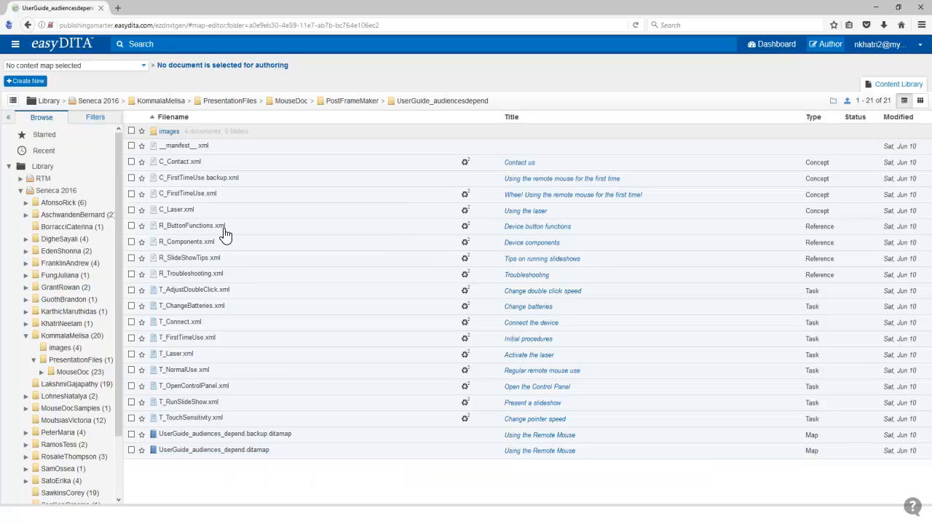
double_click(231, 451)
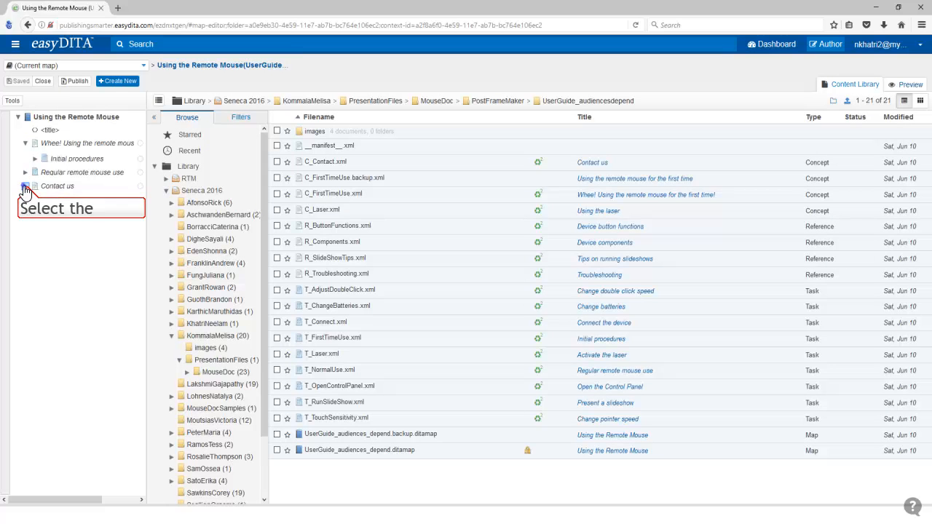
click(25, 174)
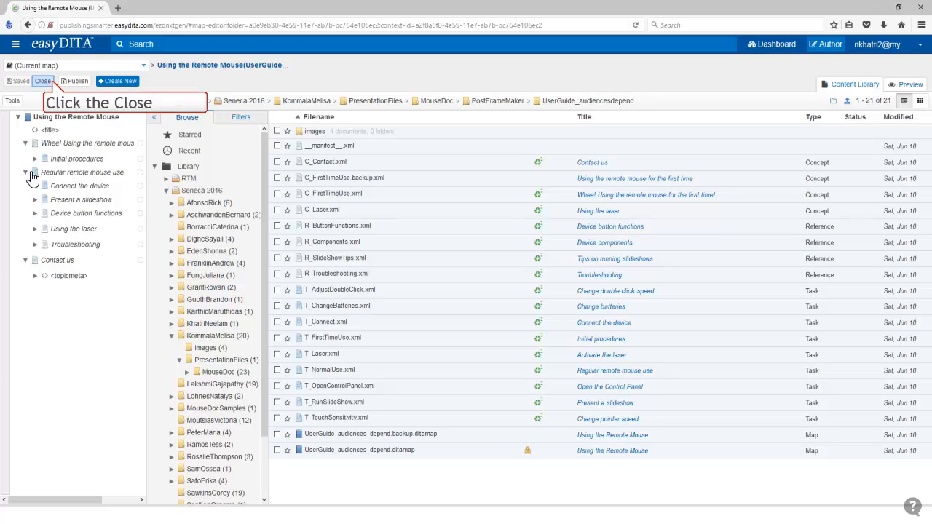
click(43, 81)
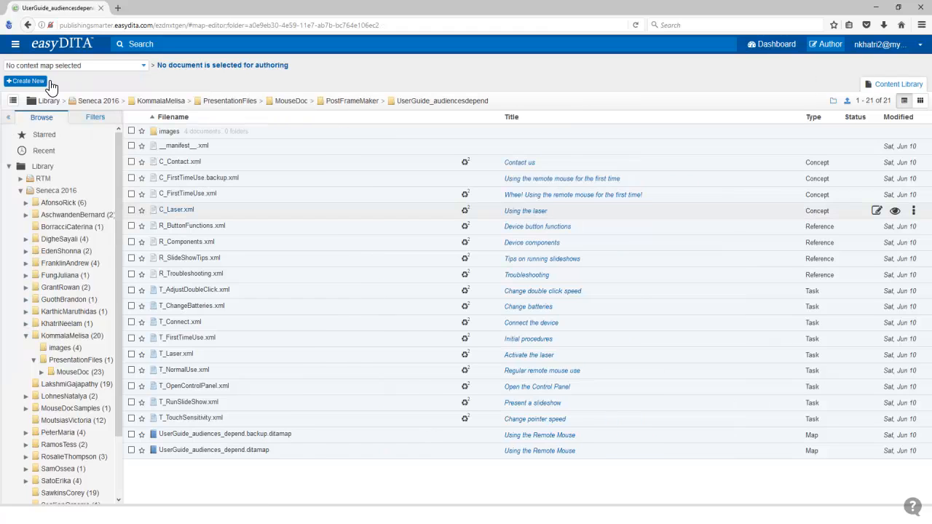